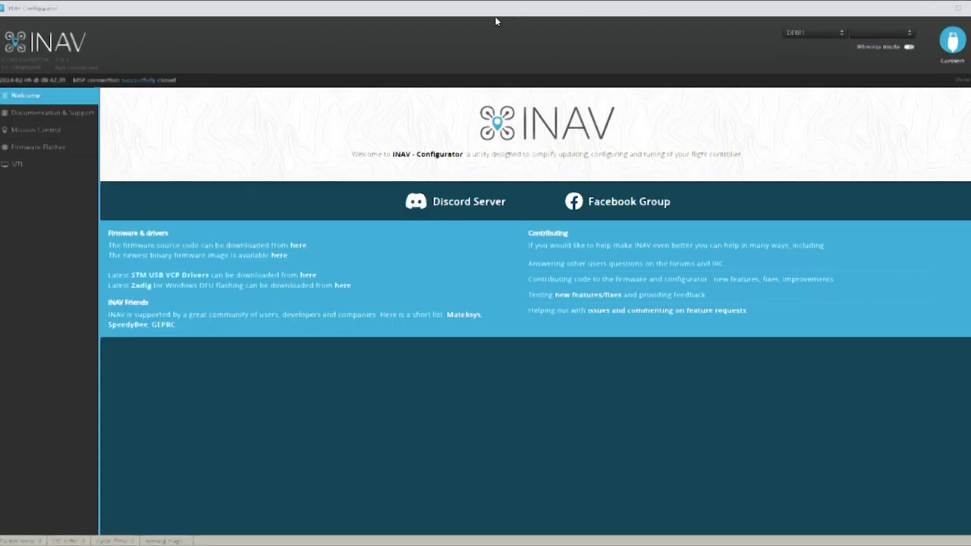
# Step: Auto-select the SPEEDYBEEF405WING target and its 7.0.0 release in the Firmware Flasher
pyautogui.click(58, 150)
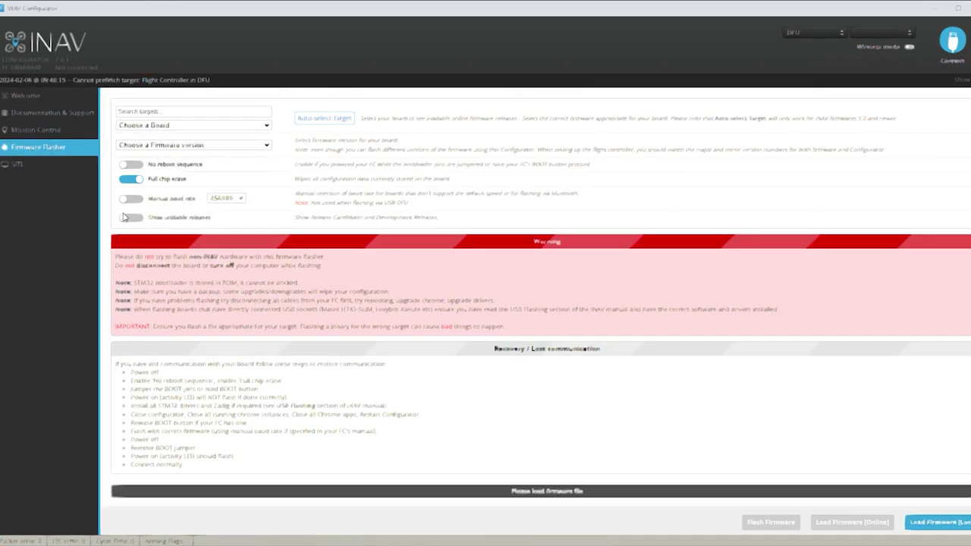
pyautogui.click(325, 121)
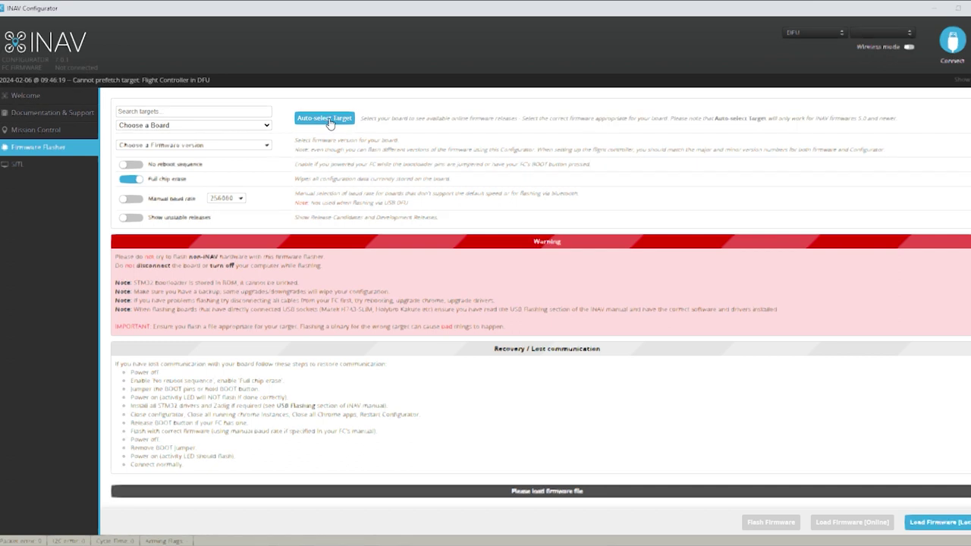
pyautogui.click(329, 122)
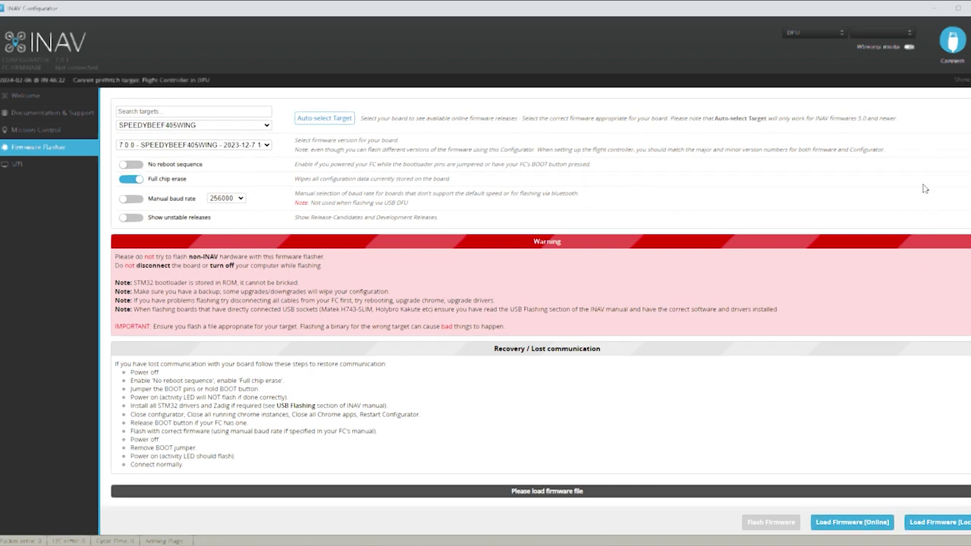
# Step: Load the INAV 7.0.0 SPEEDYBEEF405WING firmware online and flash it to the board
pyautogui.click(850, 525)
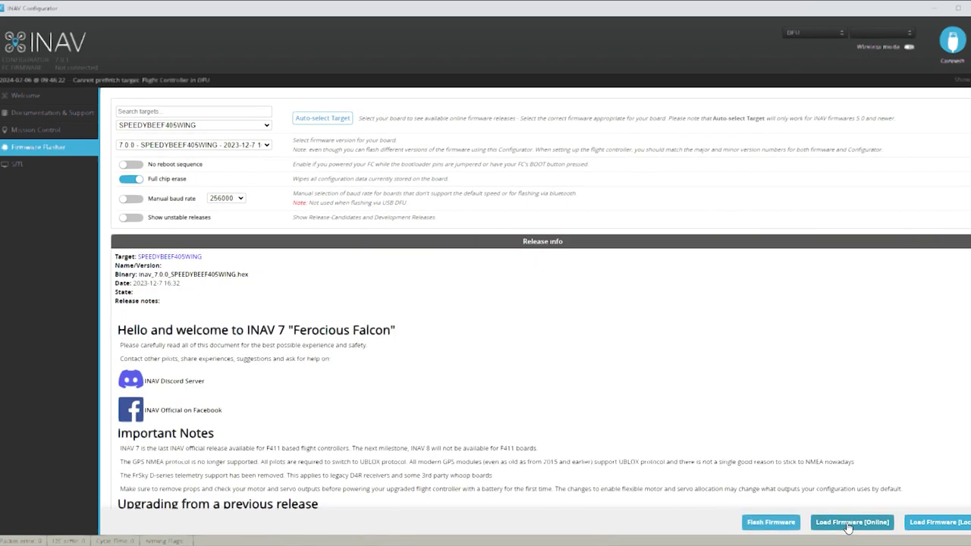
pyautogui.scroll(-10, 531, 304)
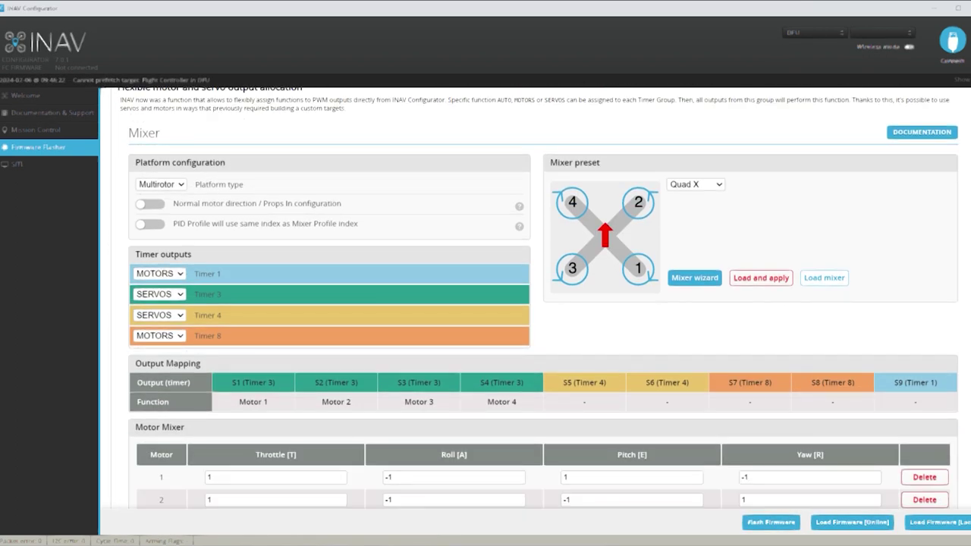
pyautogui.scroll(-15, 531, 304)
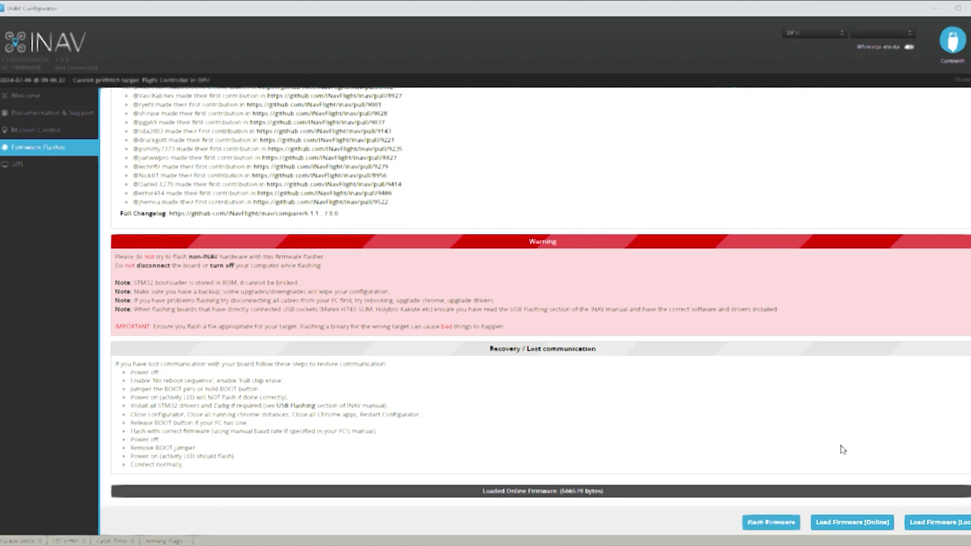
pyautogui.click(767, 525)
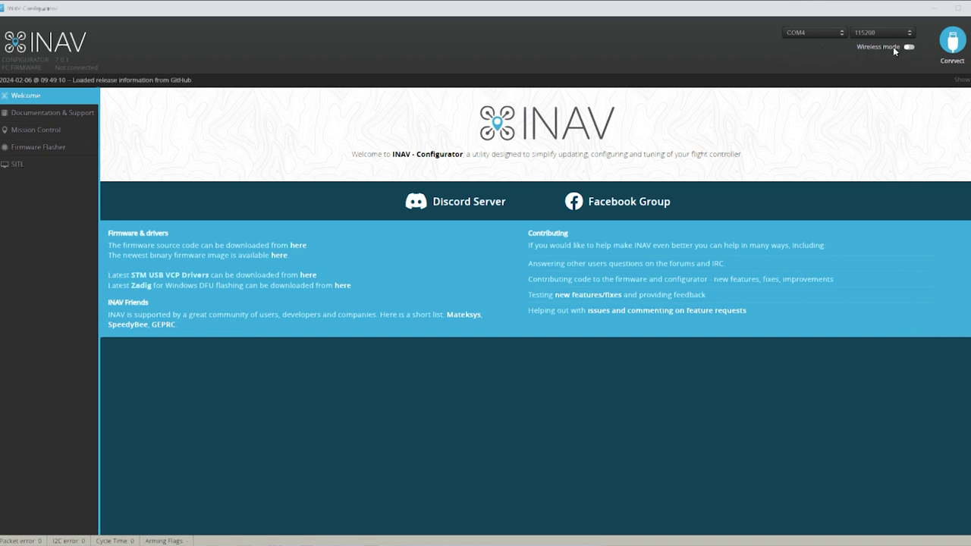
# Step: Connect to the board and apply the 'Airplane without a Tail (Wing, Delta, etc)' defaults
pyautogui.click(955, 42)
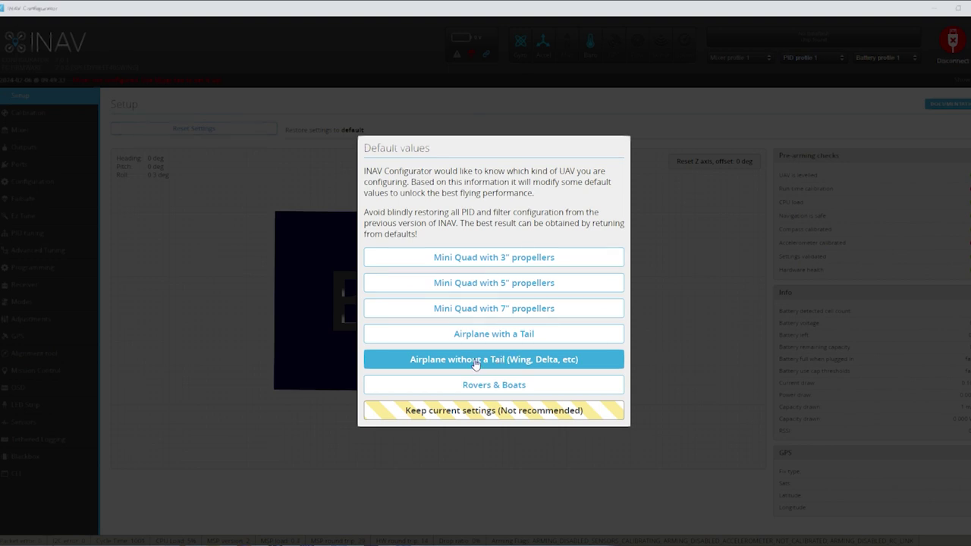
pyautogui.click(476, 362)
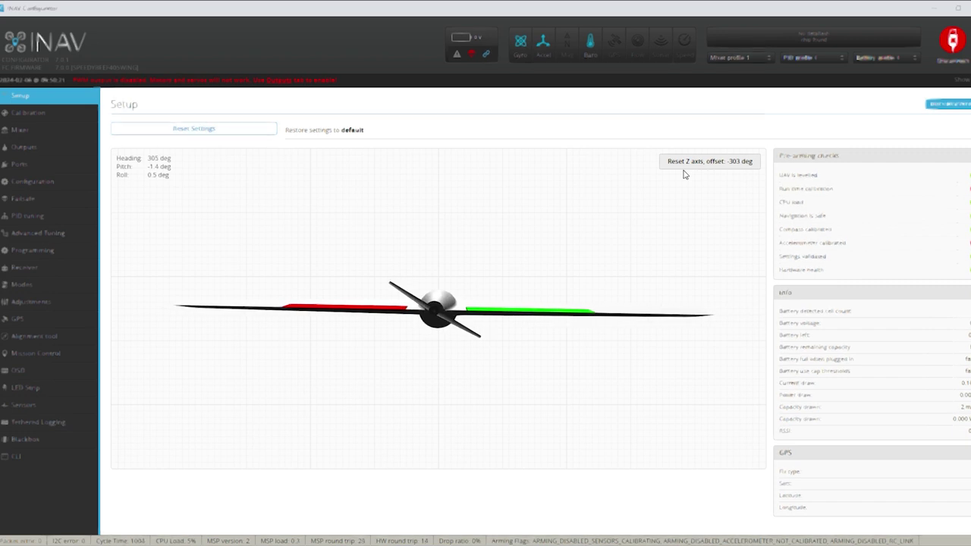
# Step: Run the six-position accelerometer calibration, giving Acc Zero -3/0/20 and Acc Gain 4110/4105/4113
pyautogui.click(29, 114)
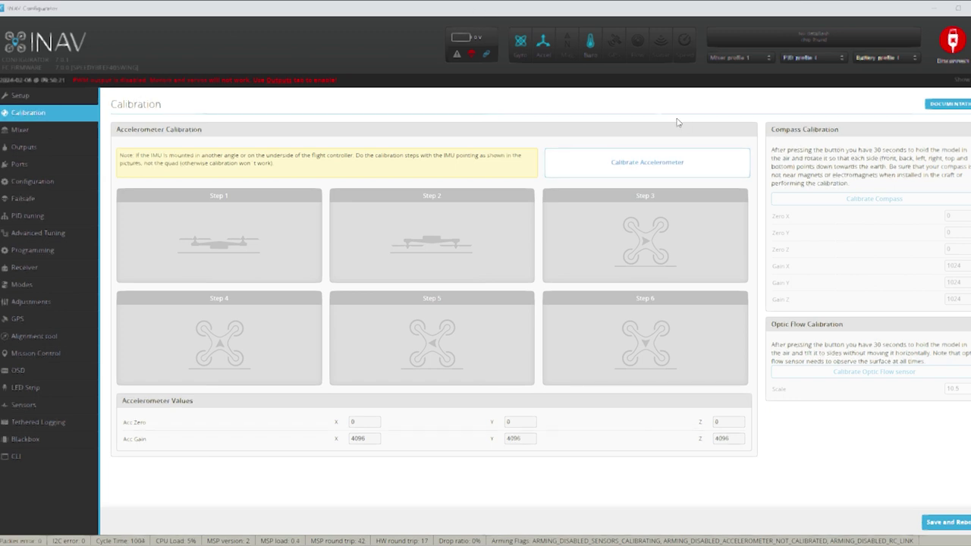
pyautogui.click(658, 167)
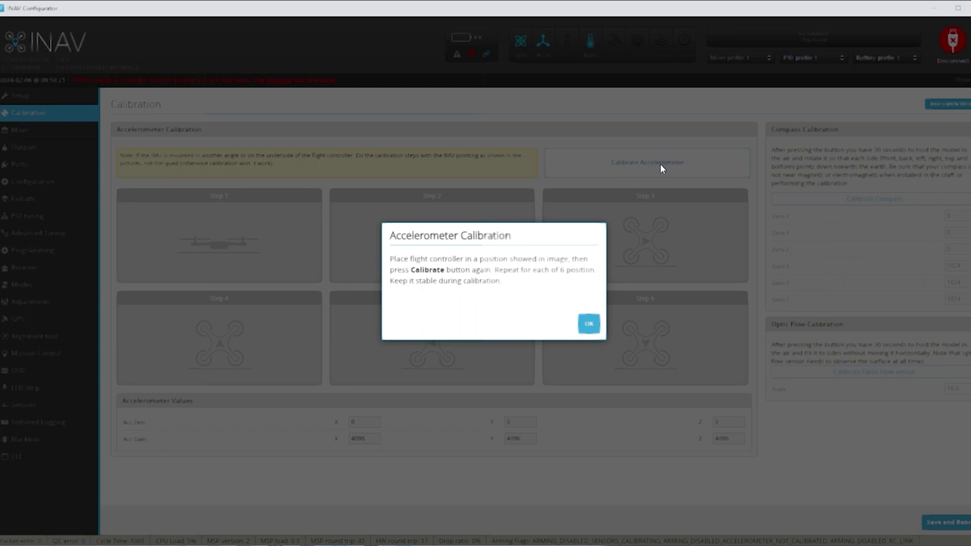
pyautogui.click(720, 318)
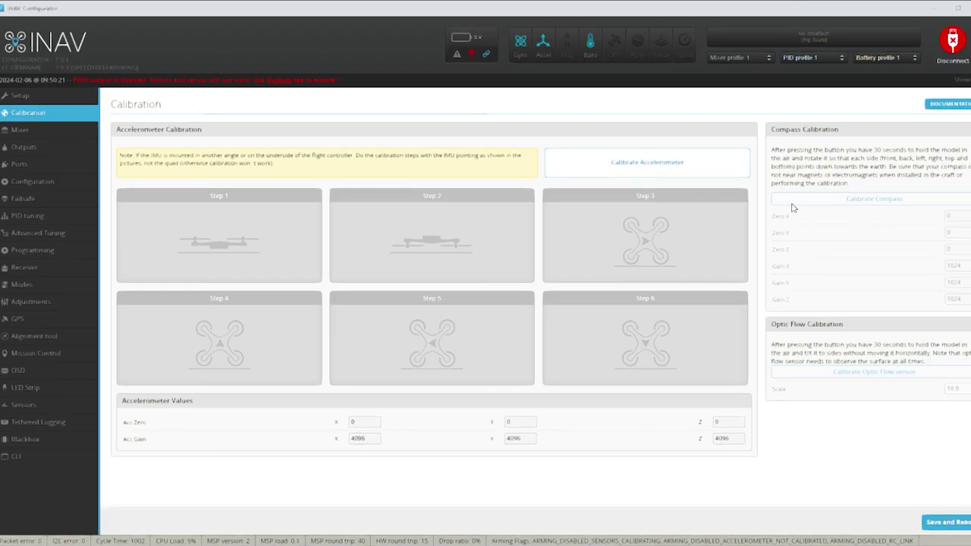
pyautogui.click(630, 166)
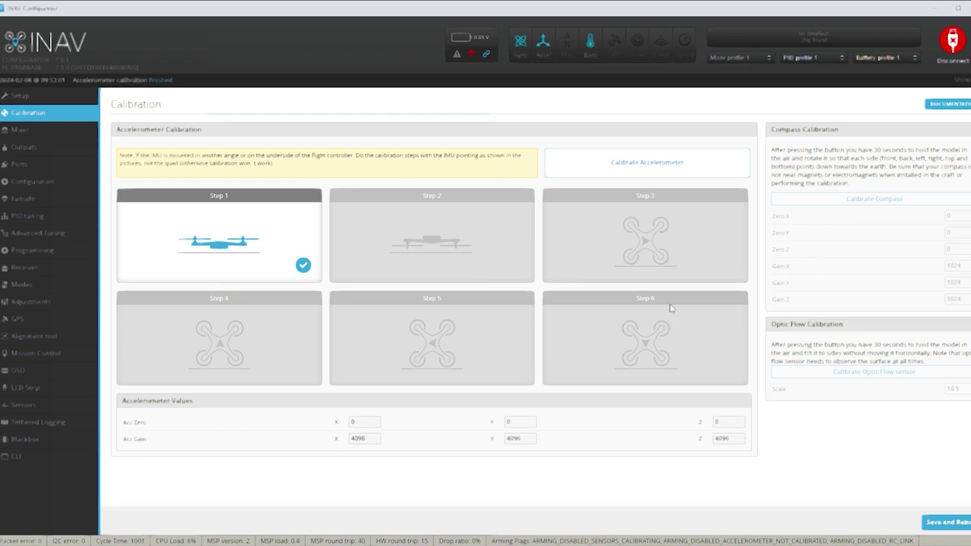
pyautogui.click(646, 162)
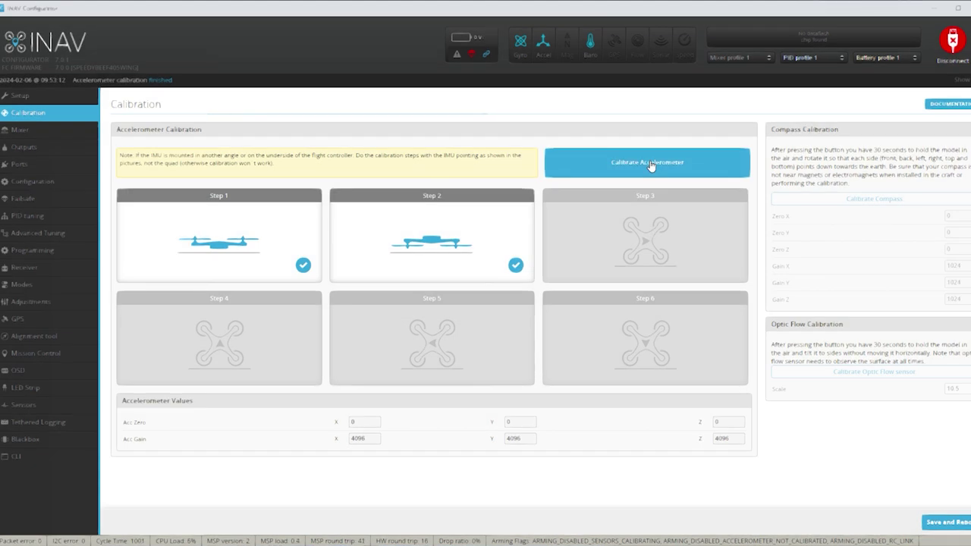
pyautogui.click(646, 162)
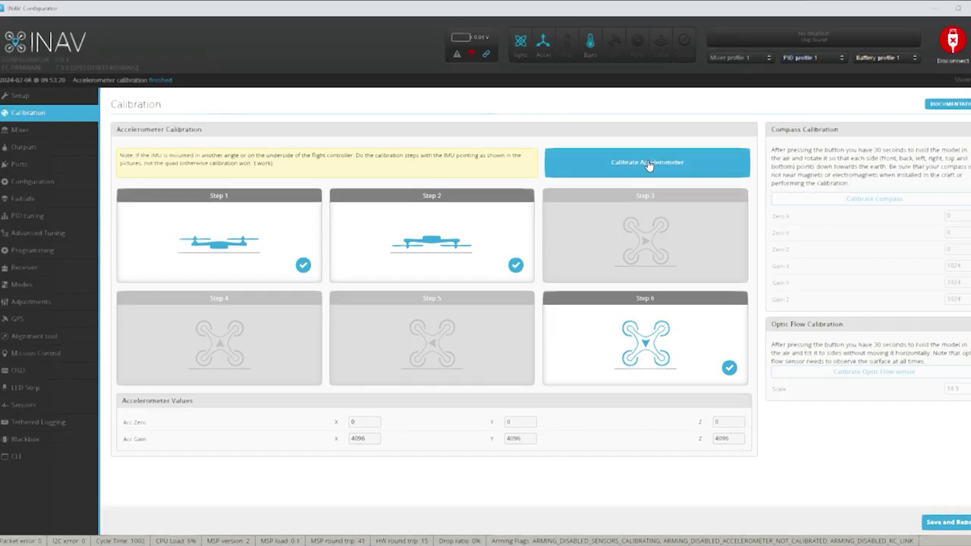
pyautogui.click(647, 163)
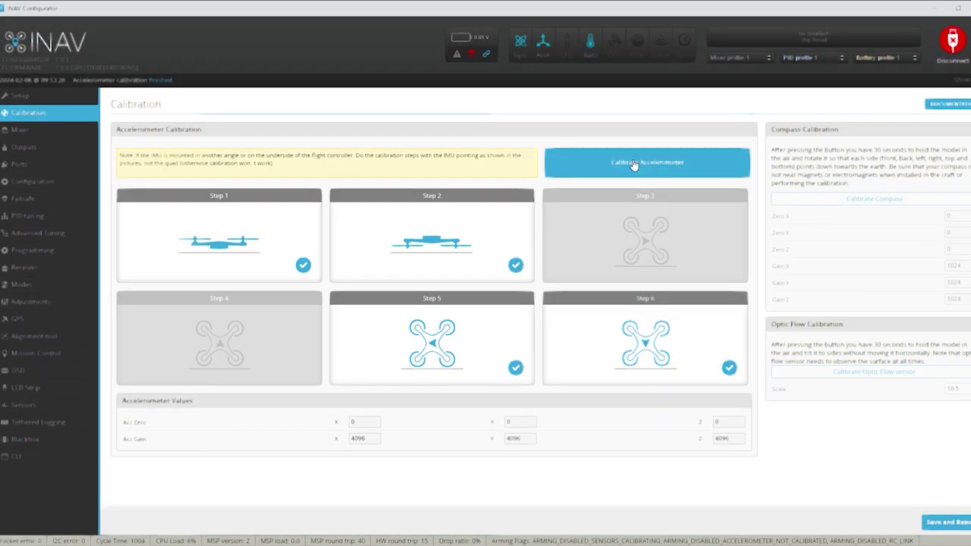
pyautogui.click(632, 163)
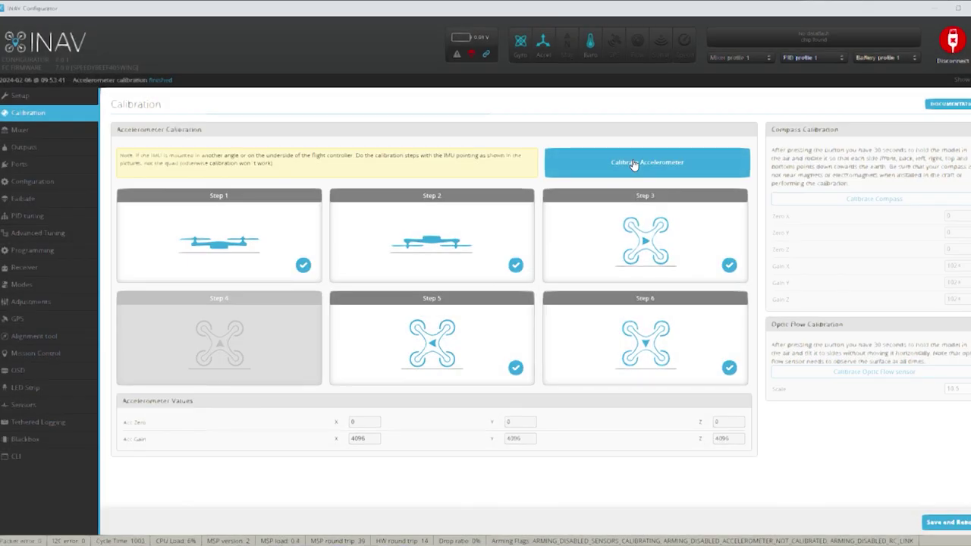
pyautogui.click(631, 163)
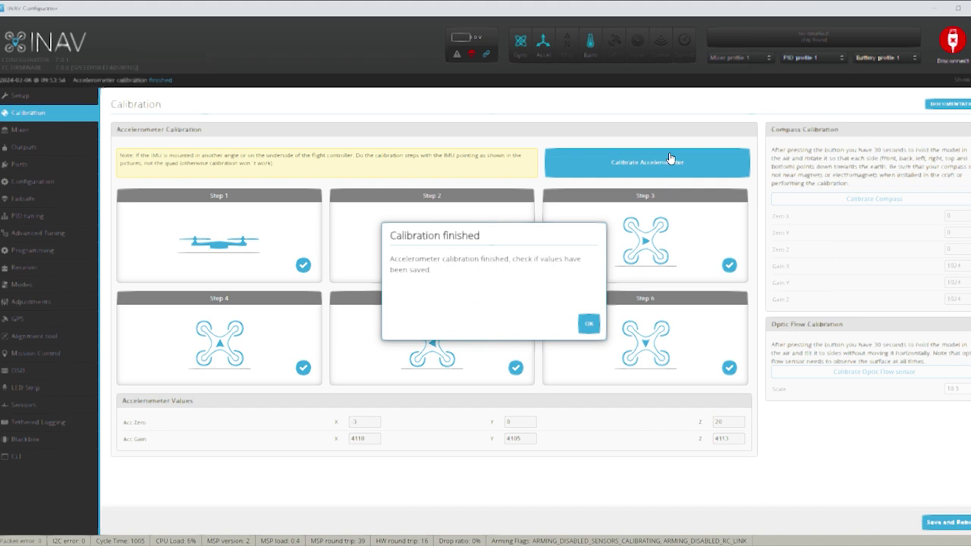
pyautogui.click(589, 324)
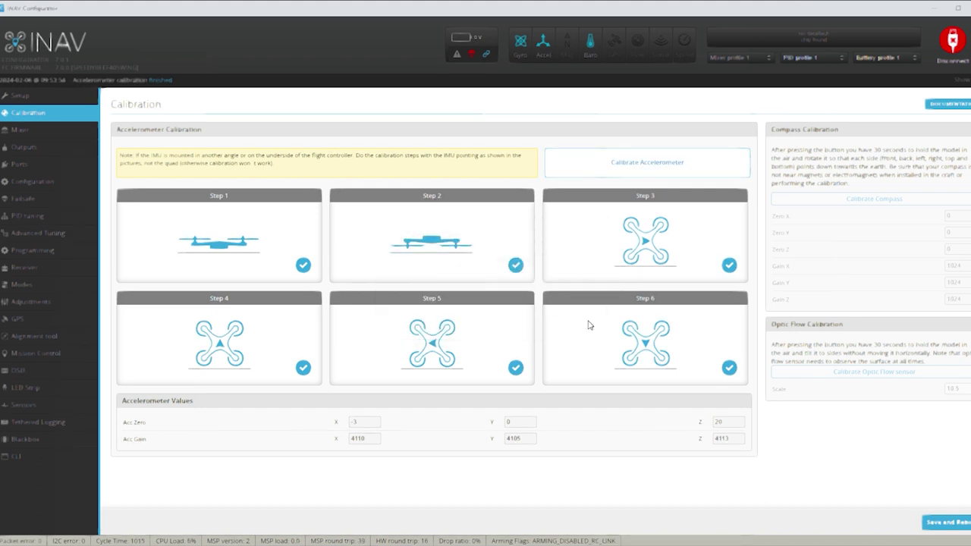
# Step: Save the accelerometer calibration with Save and Reboot and let the board reconnect
pyautogui.click(944, 523)
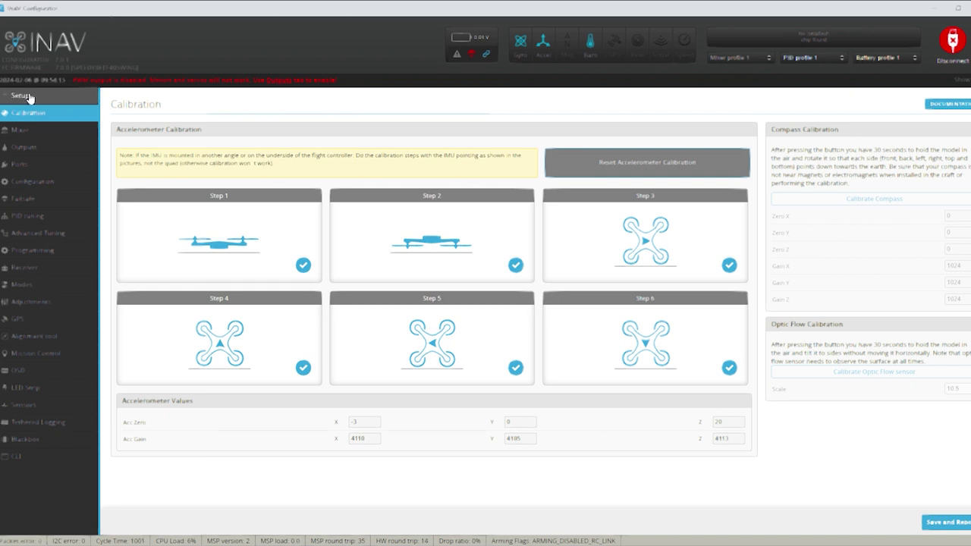
# Step: Check the Flying Wing mixer: Motor 1 on S1 and servos on S3/S4
pyautogui.click(20, 132)
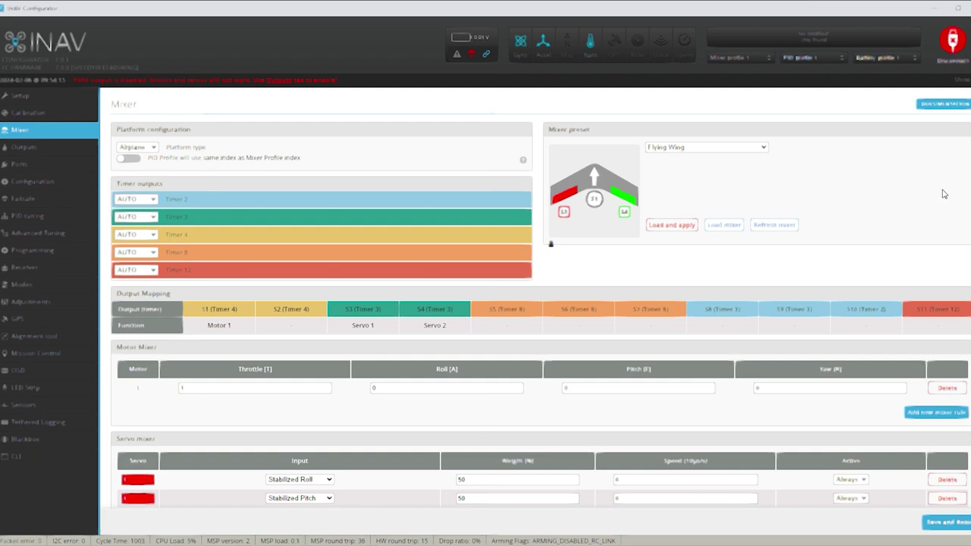
pyautogui.scroll(-2, 943, 194)
pyautogui.scroll(-2, 943, 194)
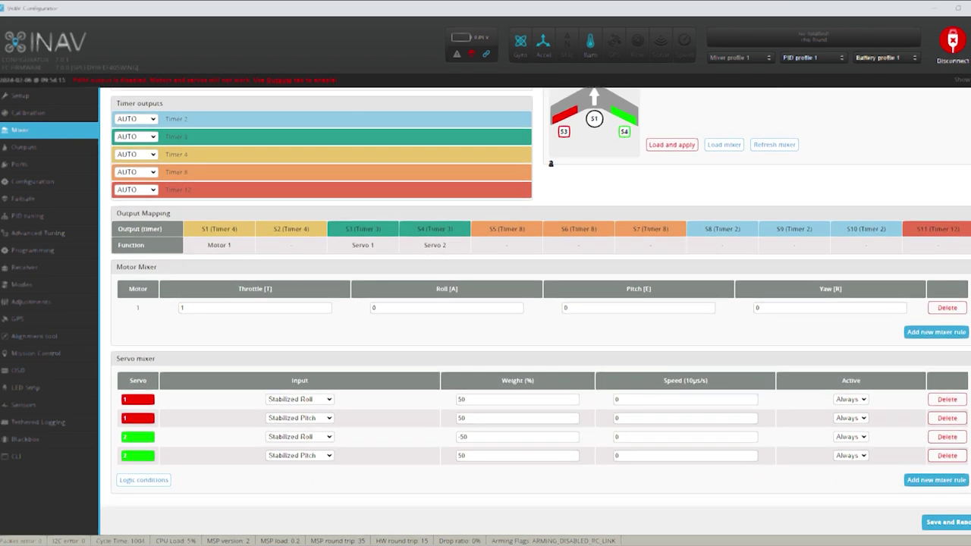
pyautogui.scroll(4, 735, 132)
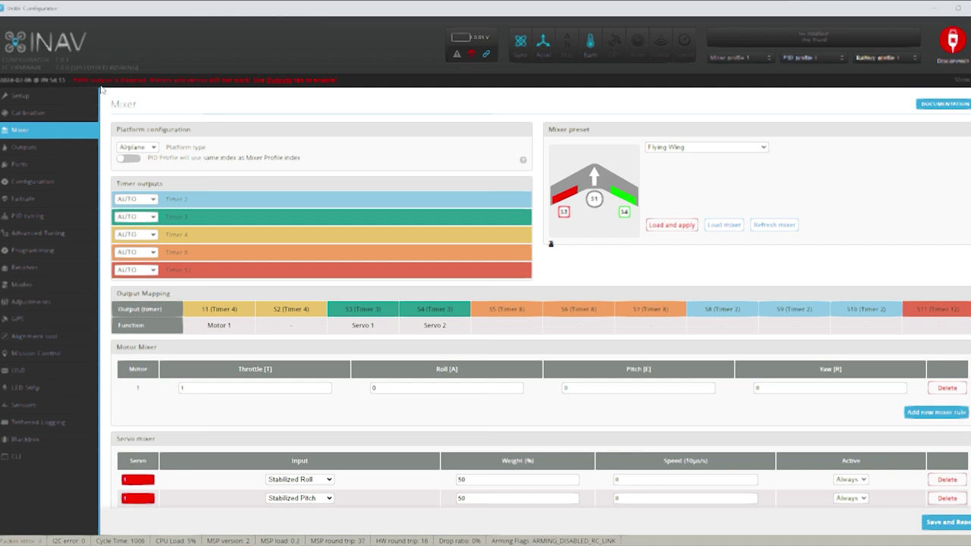
# Step: Turn on 'Enable motor and servo output' on the Outputs page, then save and reboot
pyautogui.click(25, 149)
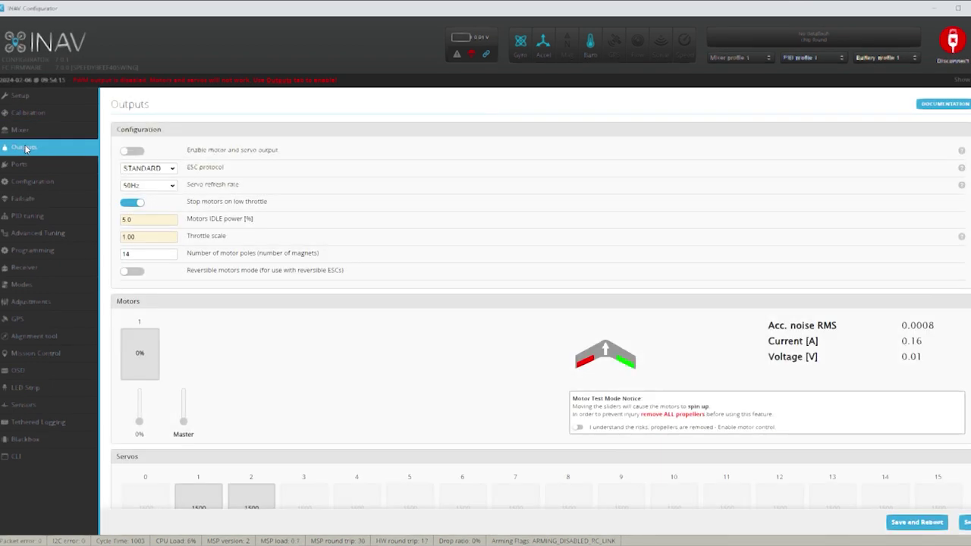
pyautogui.click(134, 151)
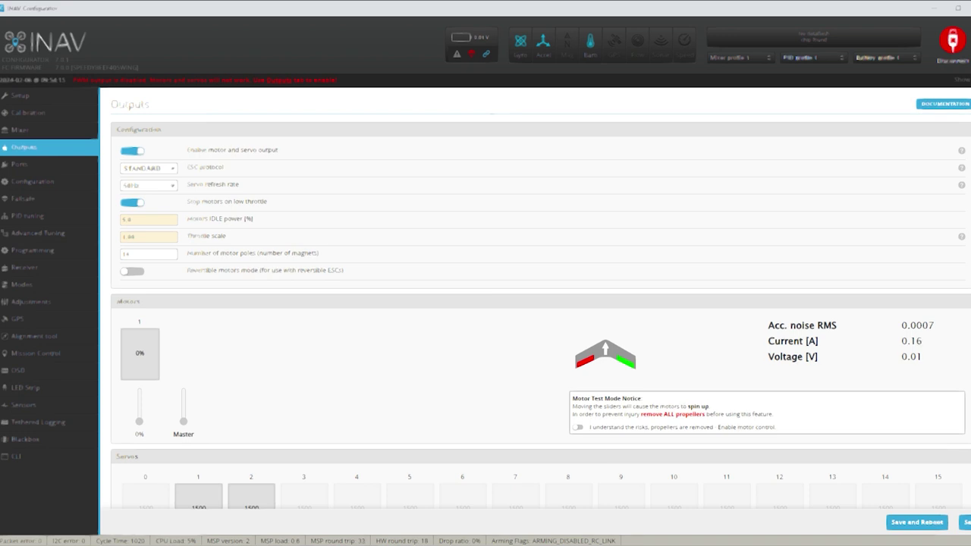
pyautogui.scroll(-3, 541, 303)
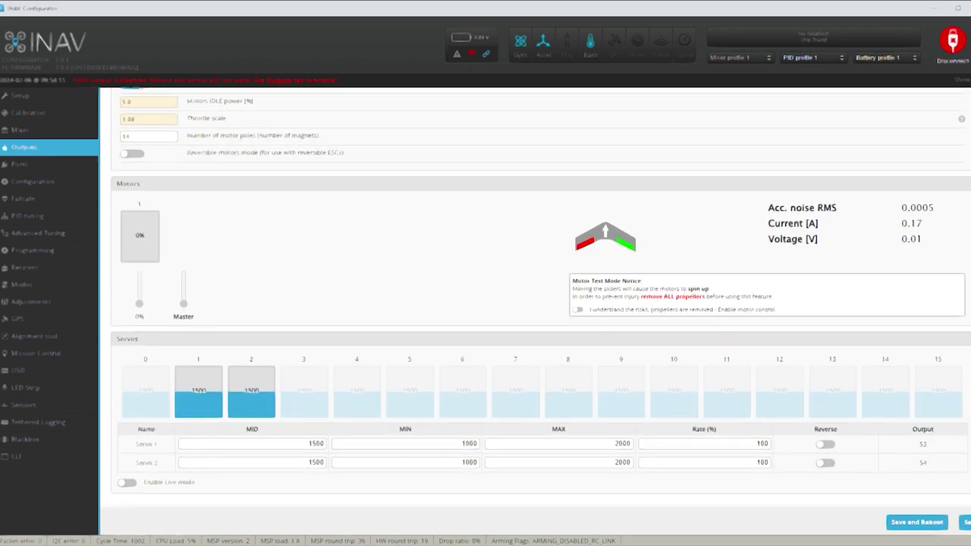
pyautogui.scroll(3, 541, 303)
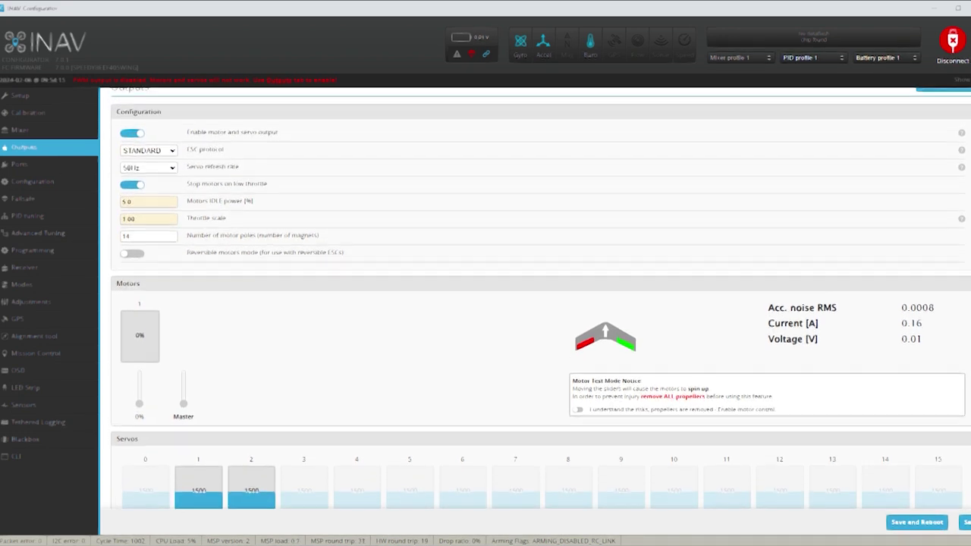
pyautogui.click(917, 523)
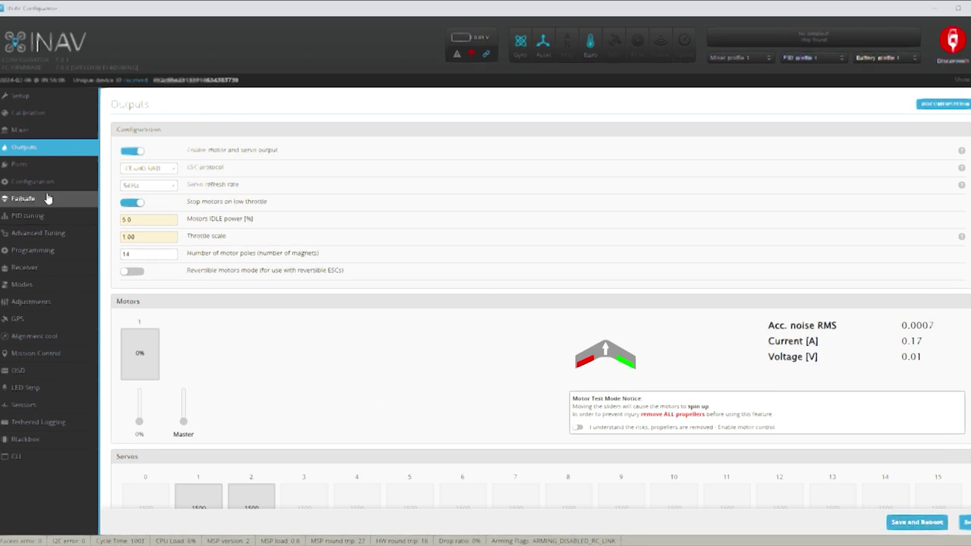
# Step: Show the Ports page with Serial RX on UART1 and GPS on UART3
pyautogui.click(17, 165)
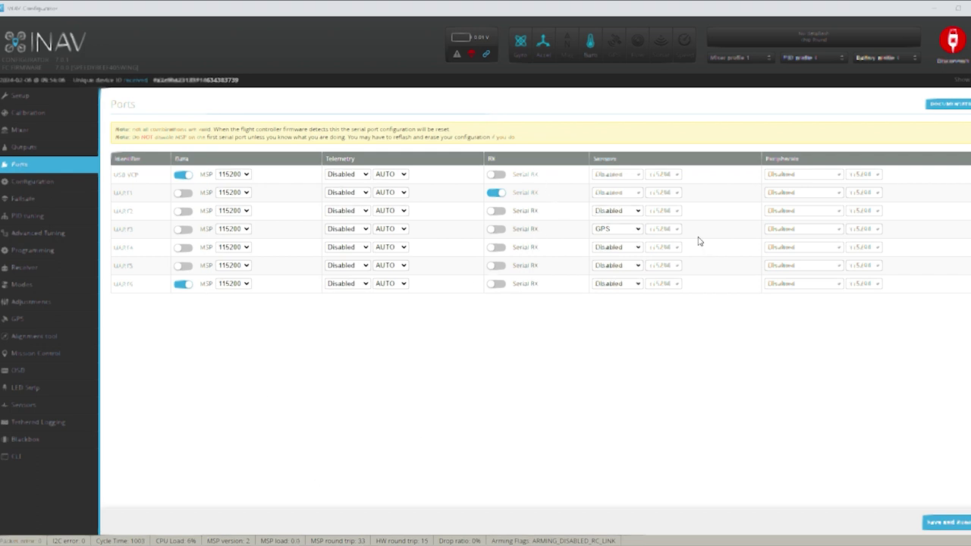
# Step: Enable 'Continuously trim servos on Fixed Wing' and 'Permanently enable Launch Mode for Fixed Wing'
pyautogui.click(30, 184)
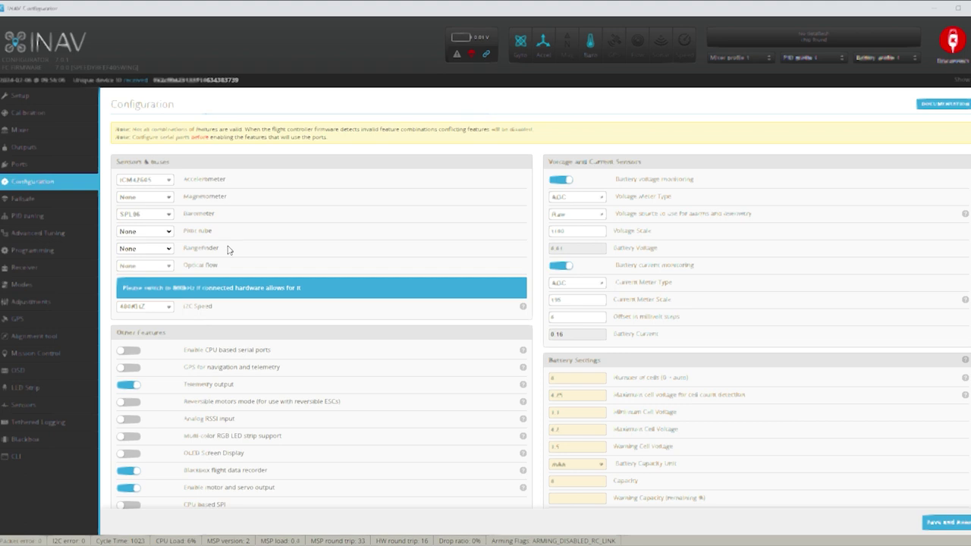
pyautogui.scroll(-3, 379, 240)
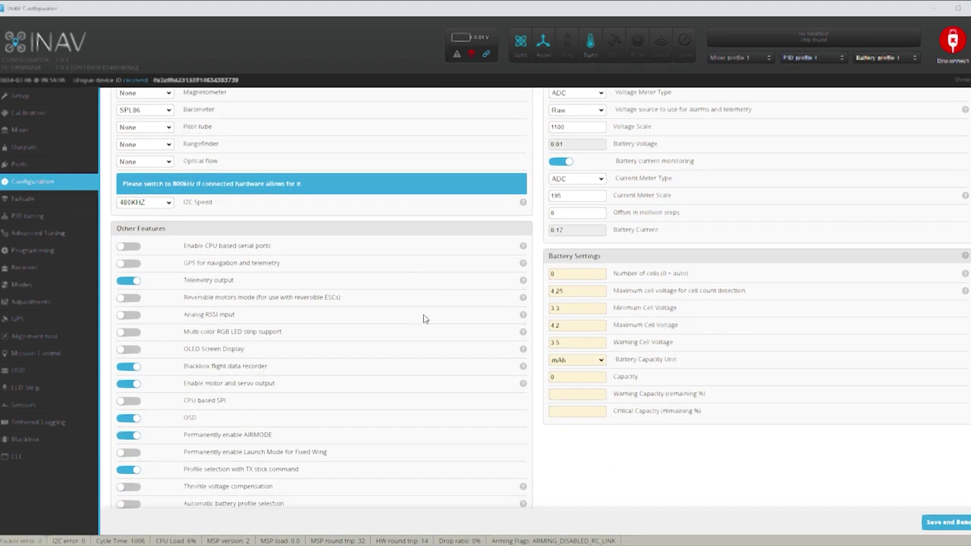
pyautogui.scroll(-1, 424, 332)
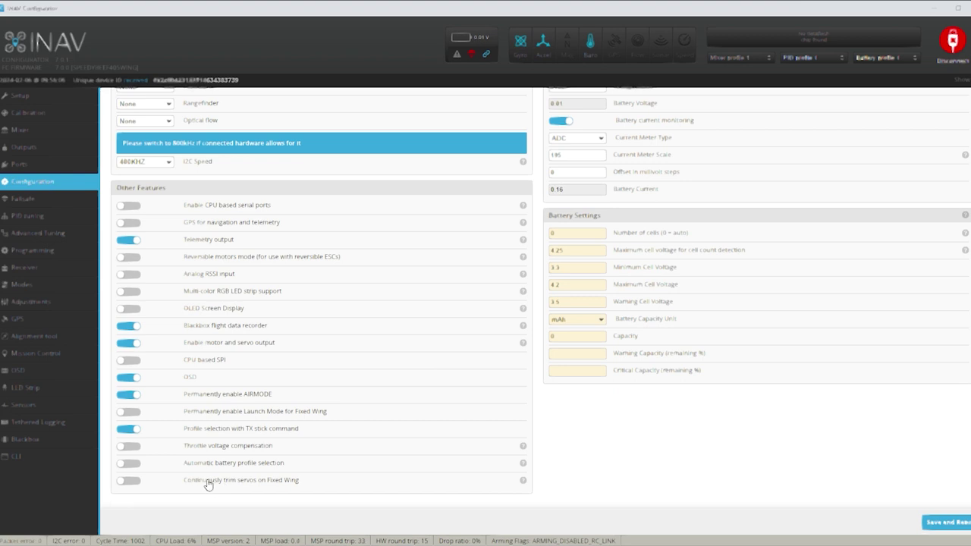
pyautogui.click(131, 483)
pyautogui.moveTo(523, 448)
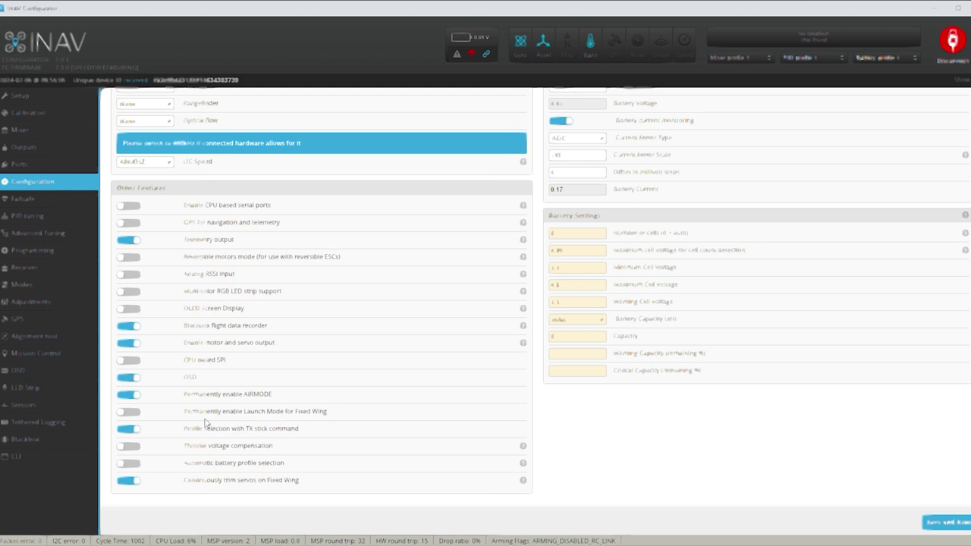
pyautogui.click(135, 414)
pyautogui.scroll(3, 691, 462)
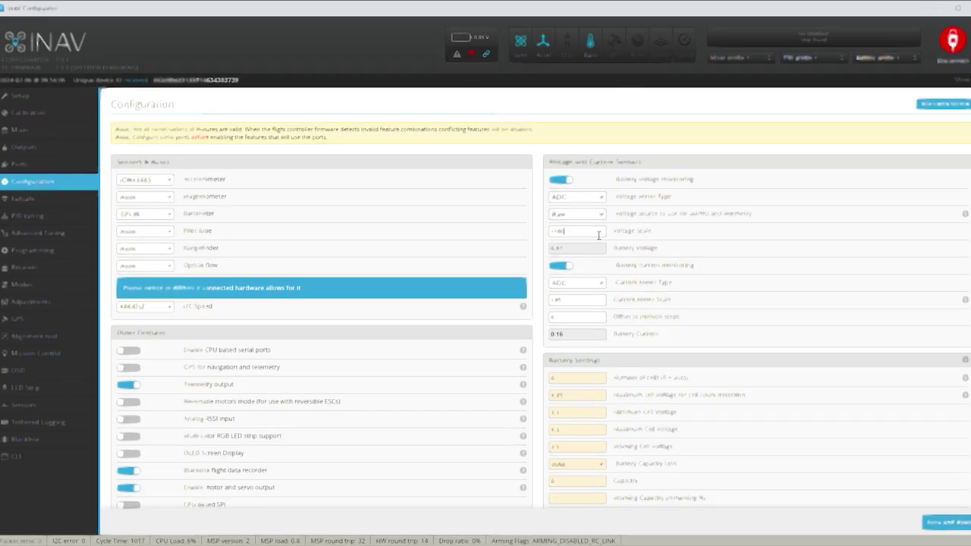
pyautogui.click(598, 235)
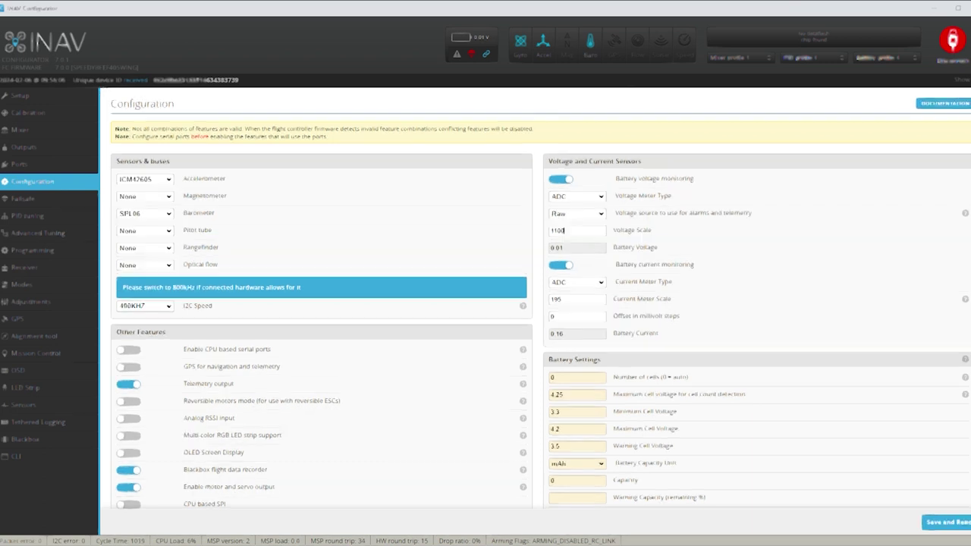
pyautogui.scroll(-1, 541, 298)
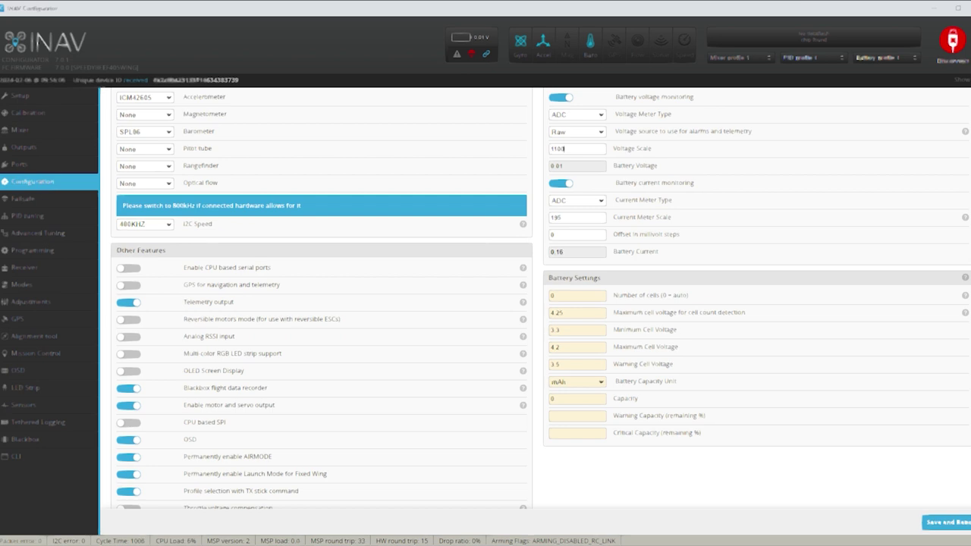
pyautogui.scroll(-1, 534, 298)
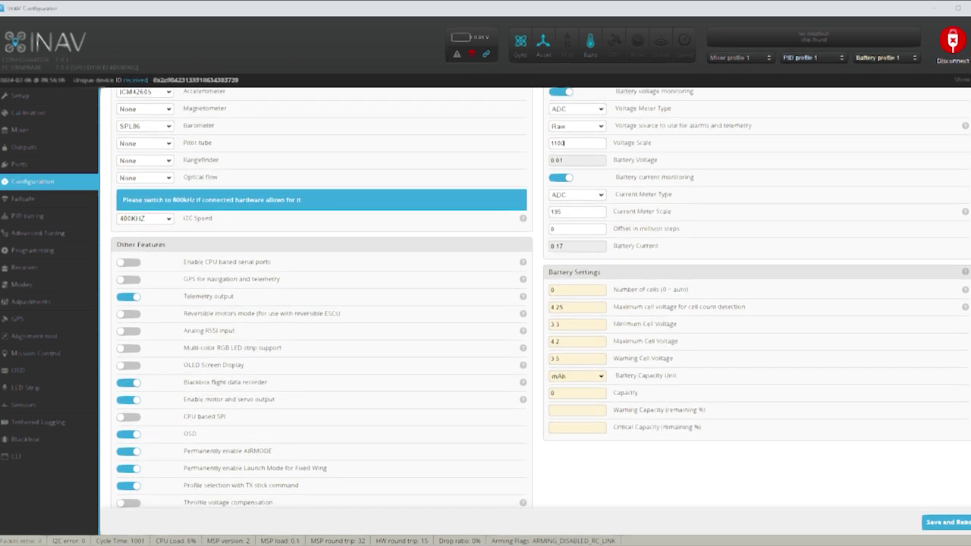
pyautogui.scroll(-1, 534, 299)
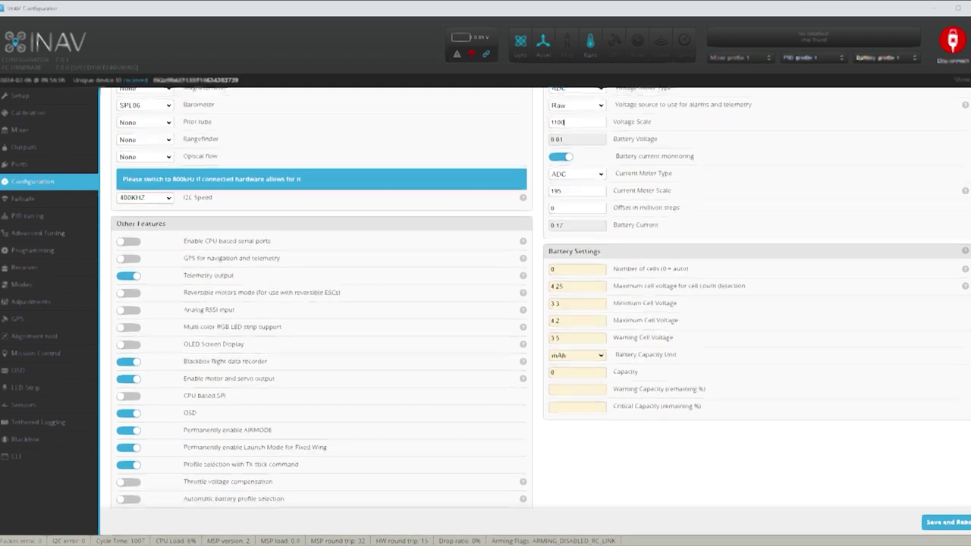
pyautogui.scroll(-1, 541, 254)
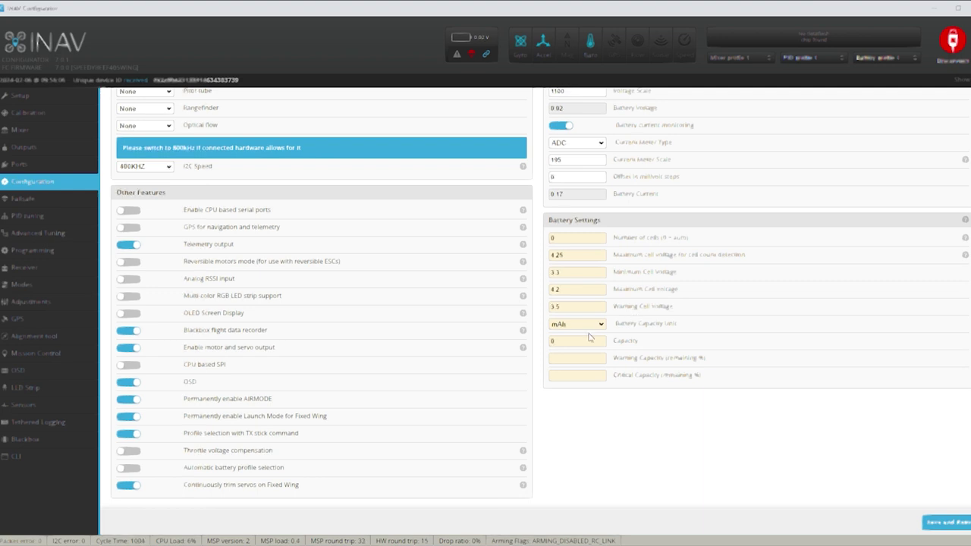
# Step: Set battery capacity 2000 mAh, warning 35% and critical 20%, then save and reboot
pyautogui.doubleClick(559, 343)
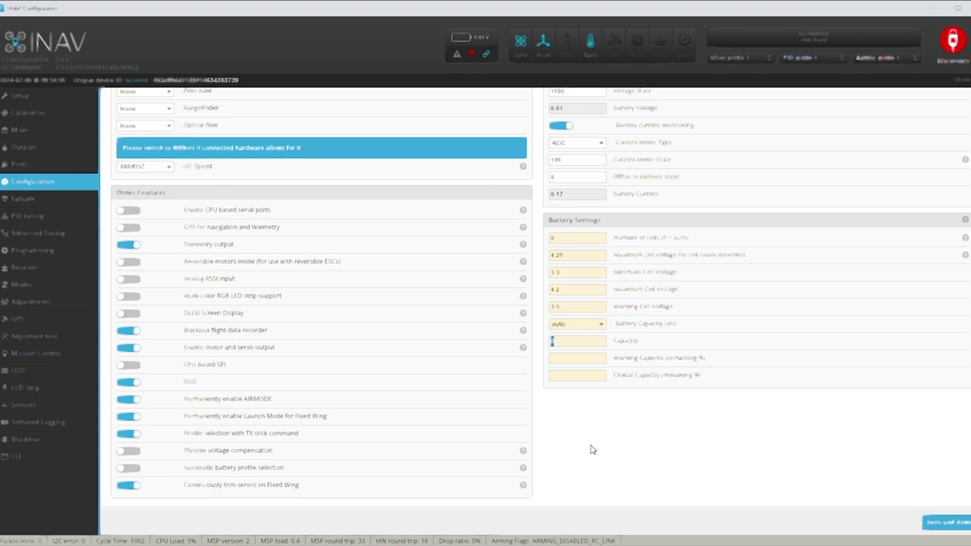
pyautogui.press('BackSpace')
pyautogui.write('2000')
pyautogui.click(588, 361)
pyautogui.write('35')
pyautogui.click(590, 376)
pyautogui.write('2')
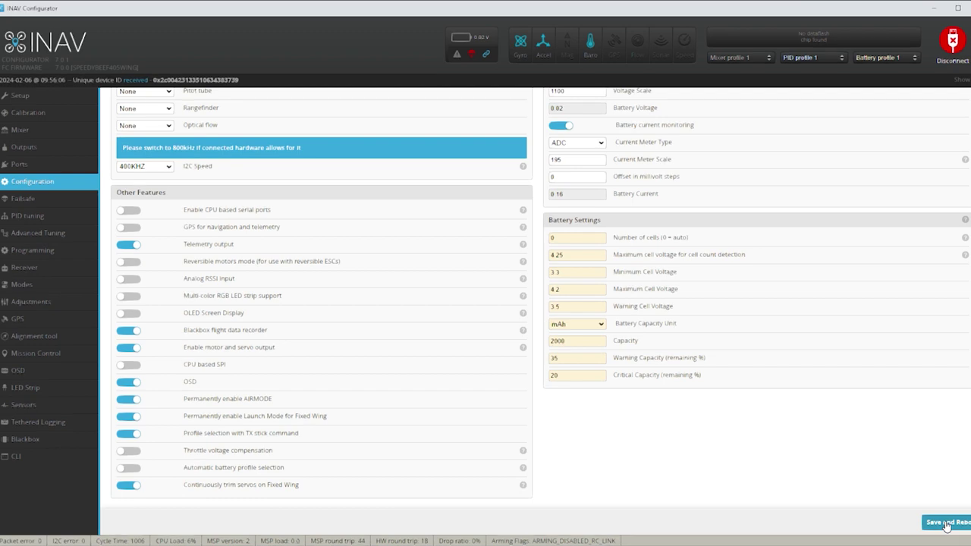
pyautogui.click(946, 524)
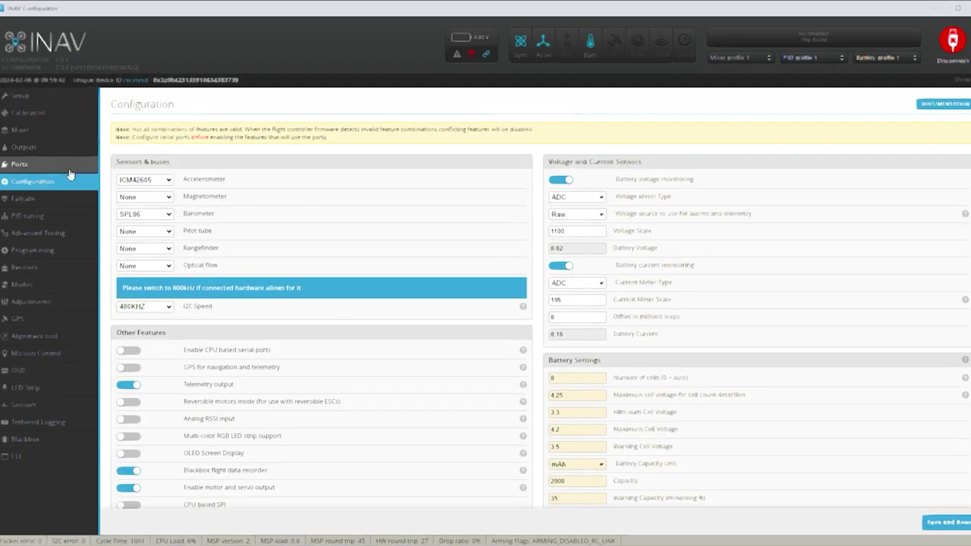
# Step: Set the failsafe procedure to RTH, then save and reboot the board
pyautogui.click(22, 202)
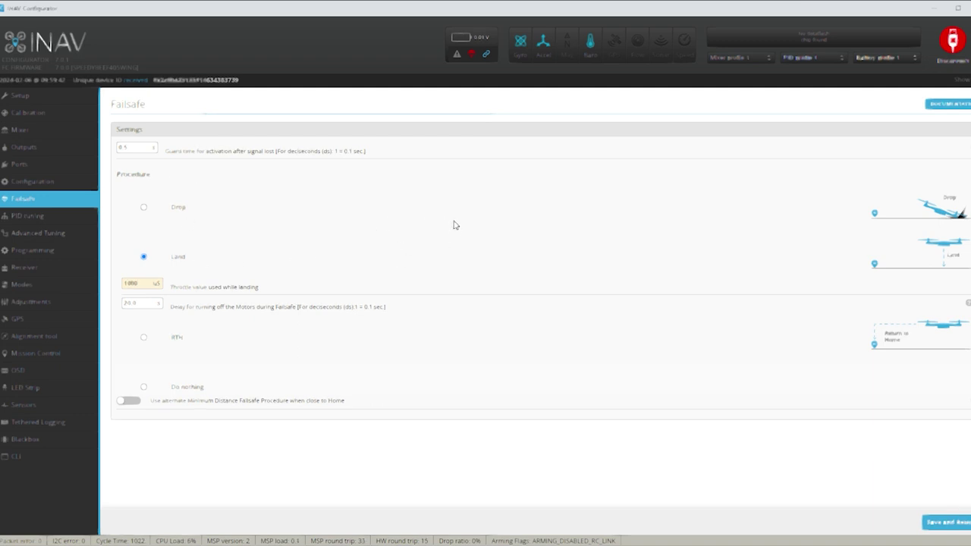
pyautogui.click(145, 338)
pyautogui.click(958, 523)
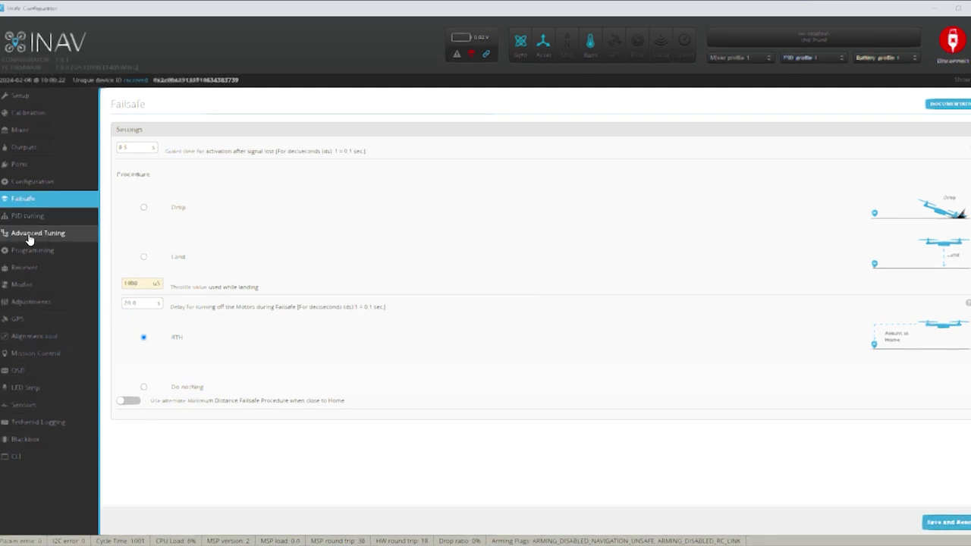
# Step: In Advanced Tuning's RTH settings, switch RTH Track Back Mode from OFF to ON
pyautogui.click(26, 235)
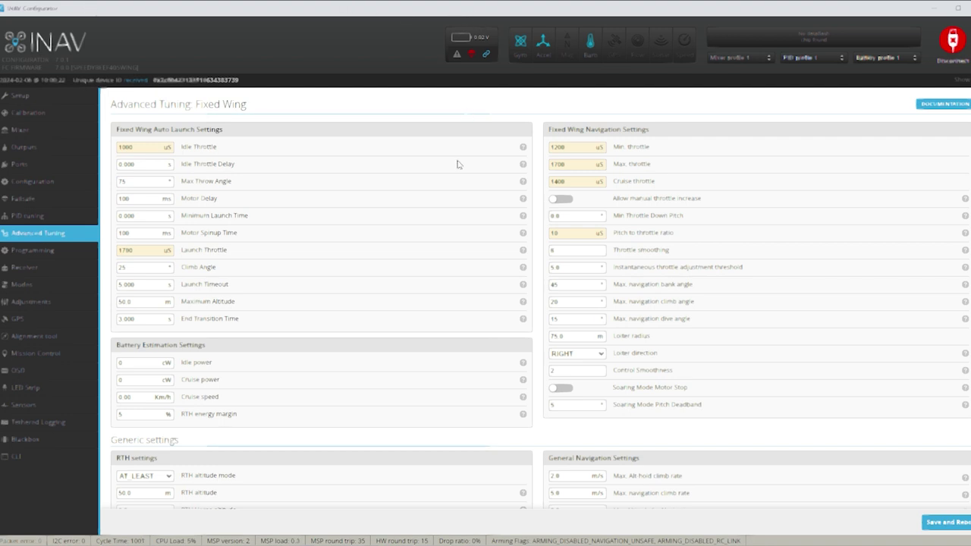
pyautogui.scroll(-2, 457, 227)
pyautogui.scroll(-3, 459, 405)
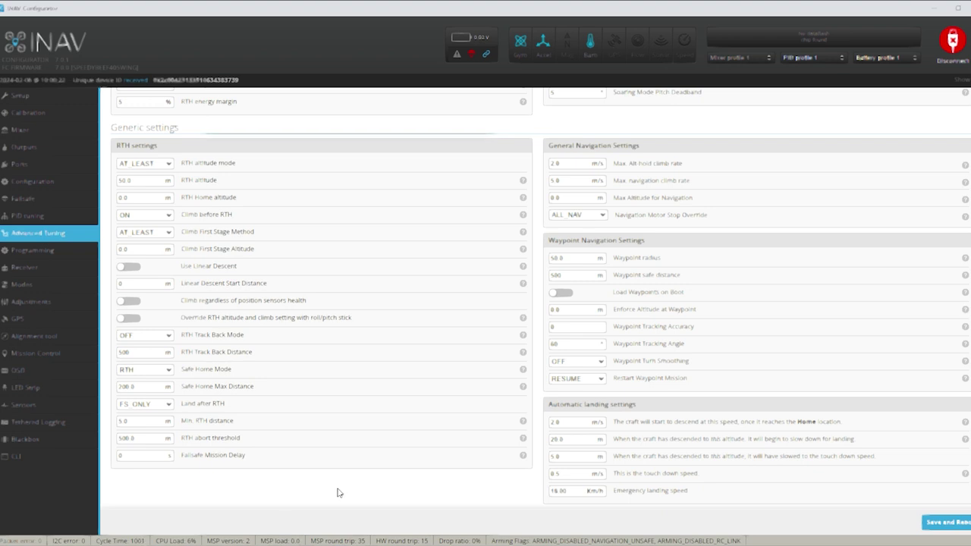
pyautogui.moveTo(528, 271)
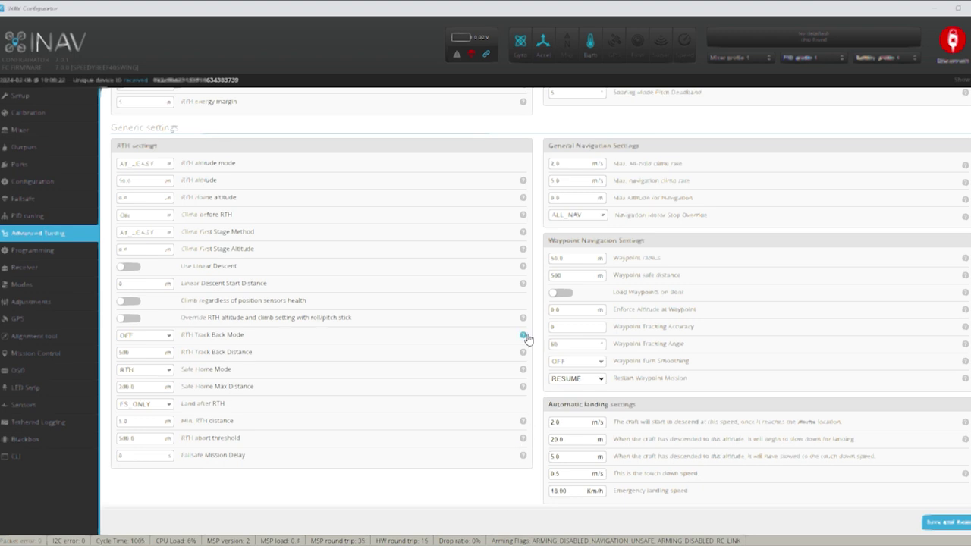
pyautogui.moveTo(525, 338)
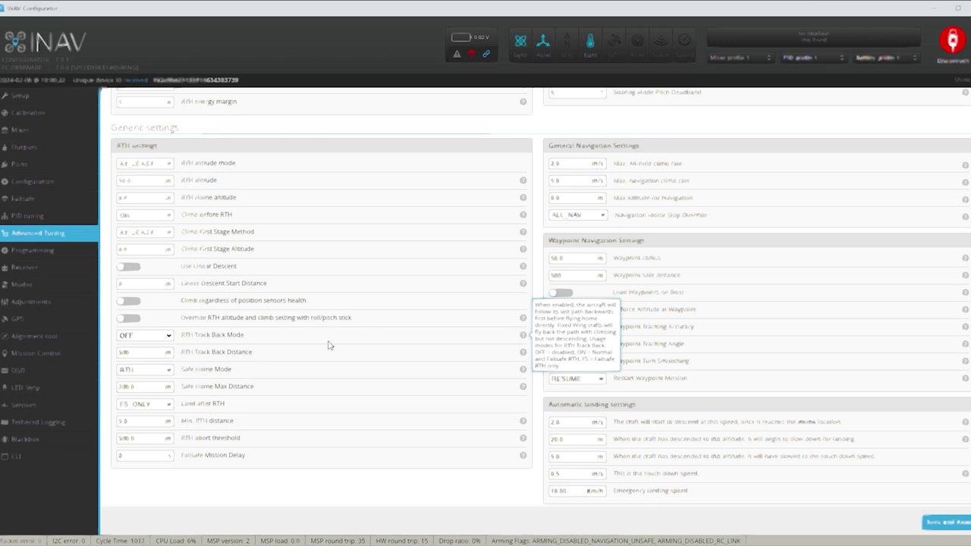
pyautogui.click(129, 339)
pyautogui.click(129, 353)
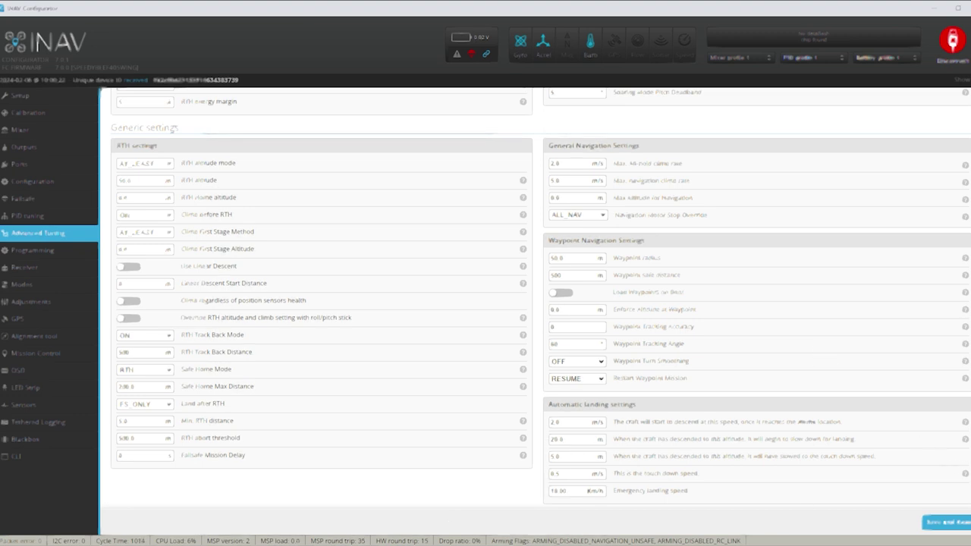
pyautogui.scroll(5, 879, 402)
pyautogui.scroll(3, 540, 298)
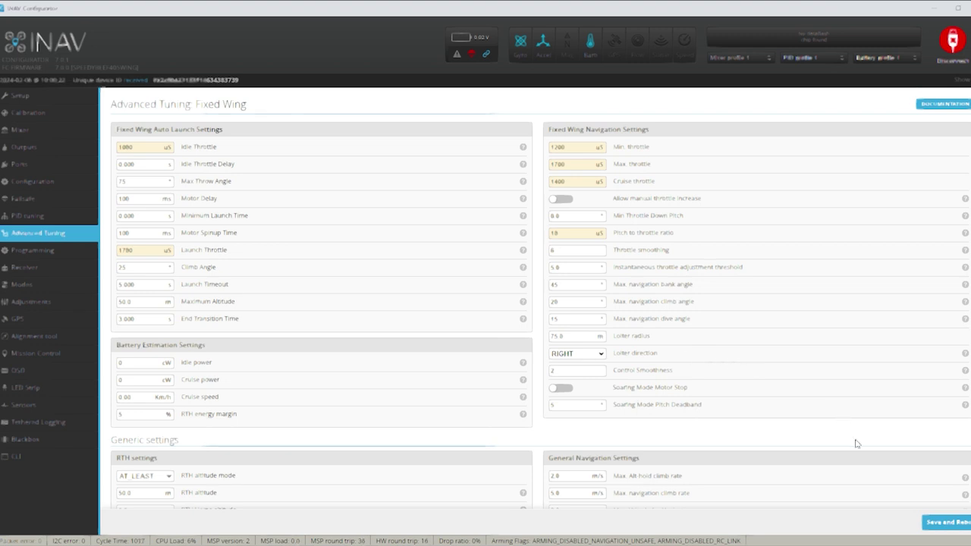
# Step: Save and reboot with Track Back on, then go through Programming, Receiver and Modes to GPS
pyautogui.click(957, 522)
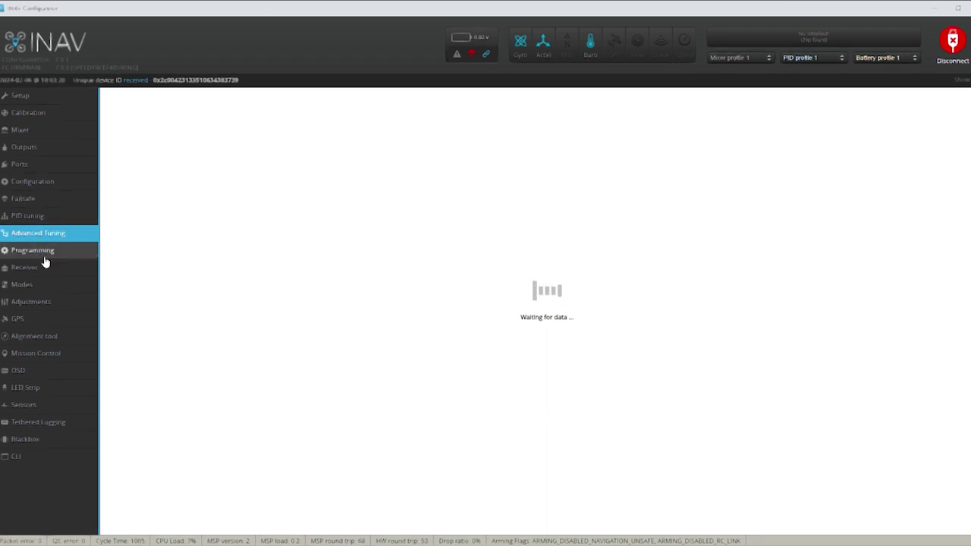
pyautogui.click(45, 258)
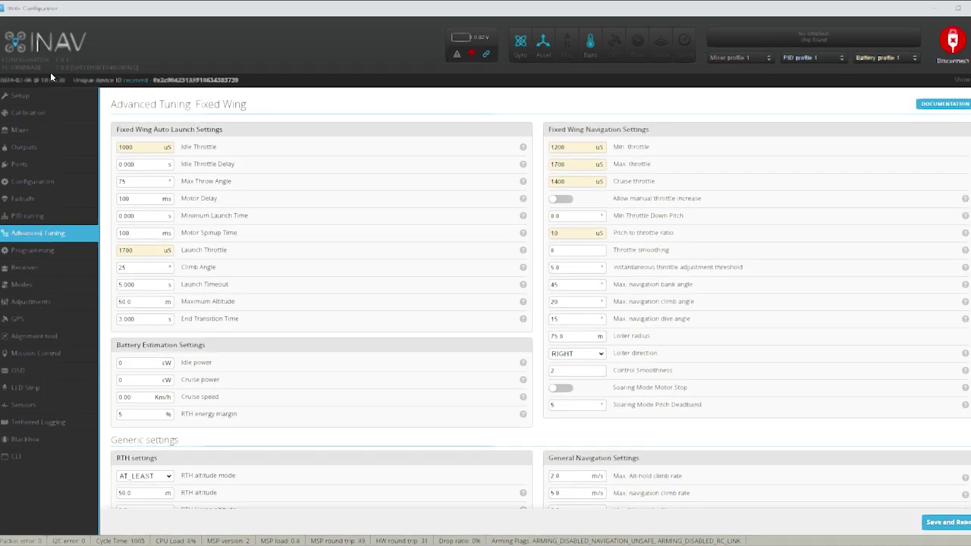
pyautogui.click(36, 267)
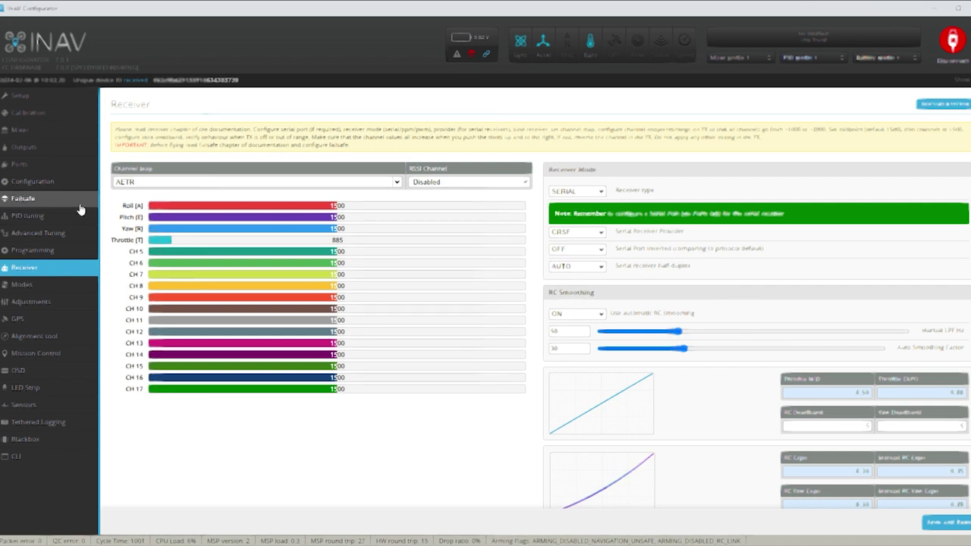
pyautogui.click(22, 287)
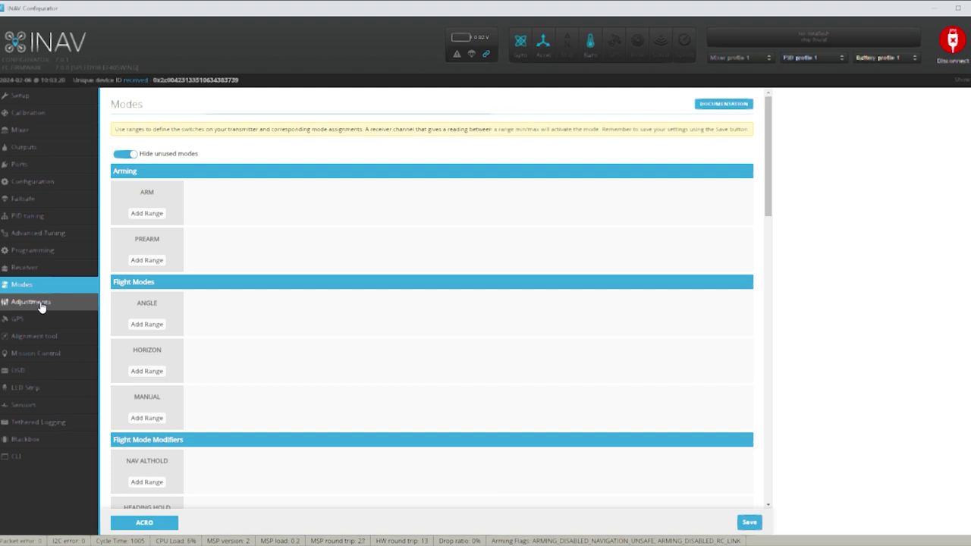
pyautogui.click(23, 319)
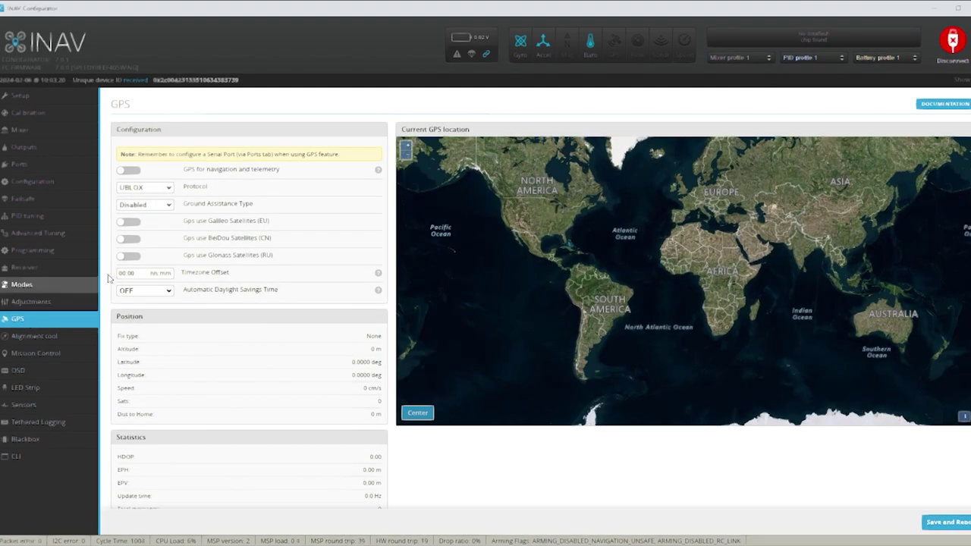
# Step: Turn on GPS with UBLOX7 protocol and Galileo, BeiDou and Glonass, then save and reboot
pyautogui.click(126, 172)
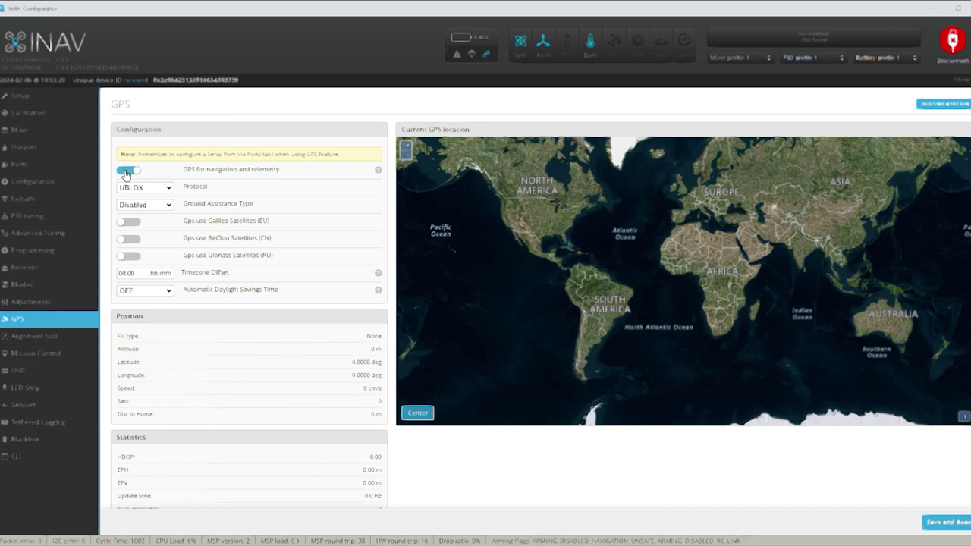
pyautogui.click(169, 191)
pyautogui.click(146, 209)
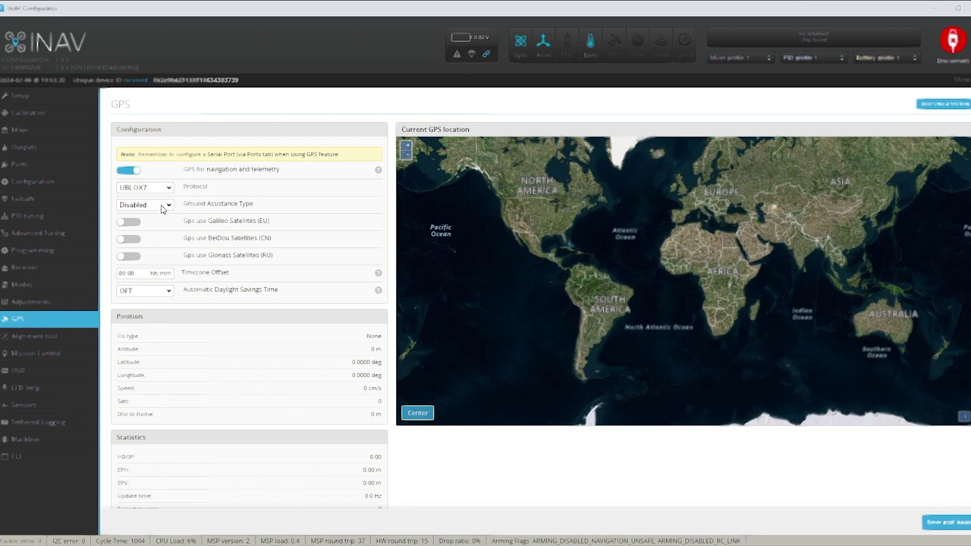
pyautogui.click(128, 222)
pyautogui.click(128, 240)
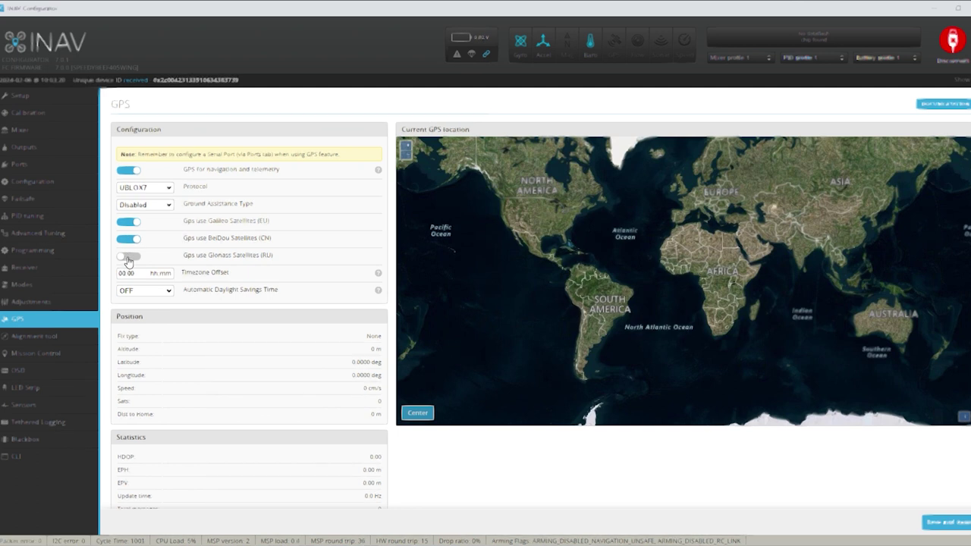
pyautogui.click(128, 258)
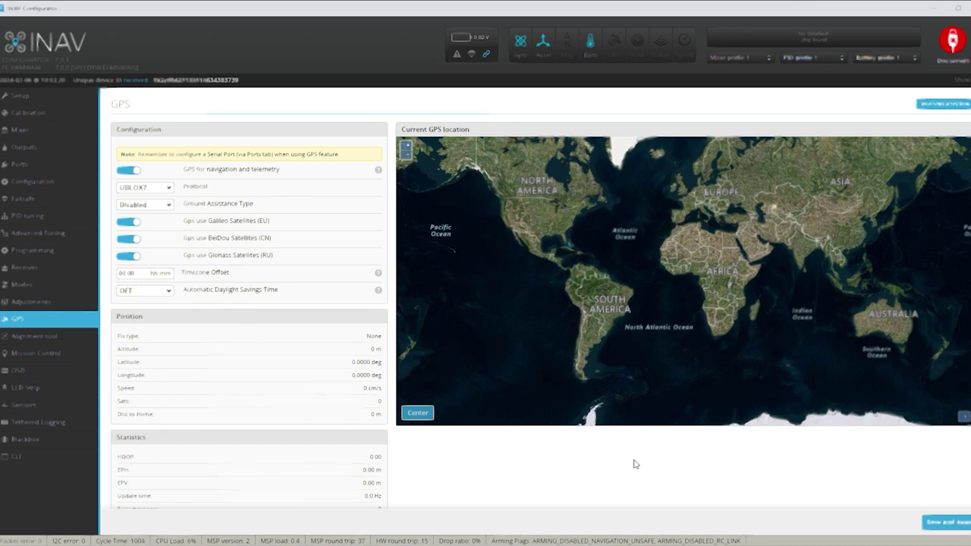
pyautogui.click(955, 524)
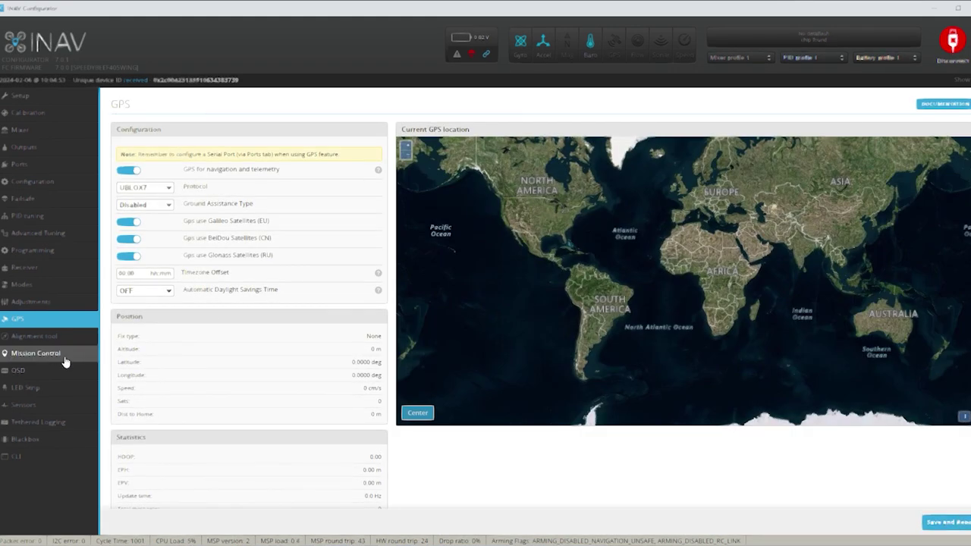
# Step: Review the OSD element list, briefly toggling Power Supply Impedance on and back off
pyautogui.click(36, 337)
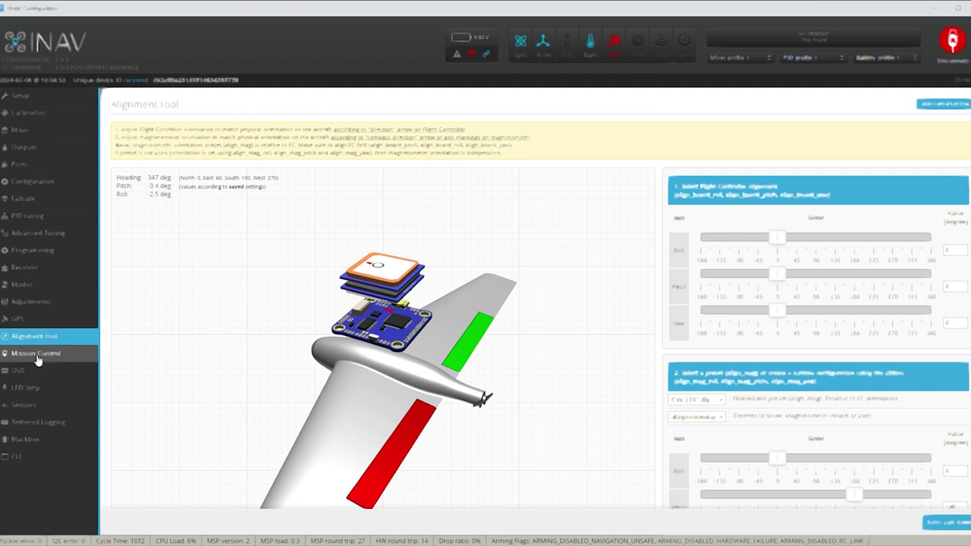
pyautogui.click(20, 373)
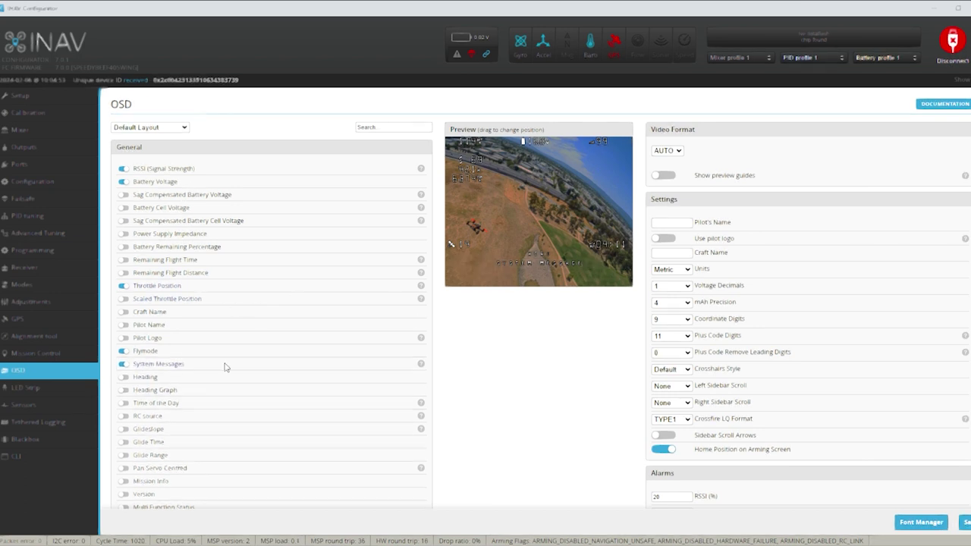
pyautogui.click(126, 236)
pyautogui.click(126, 236)
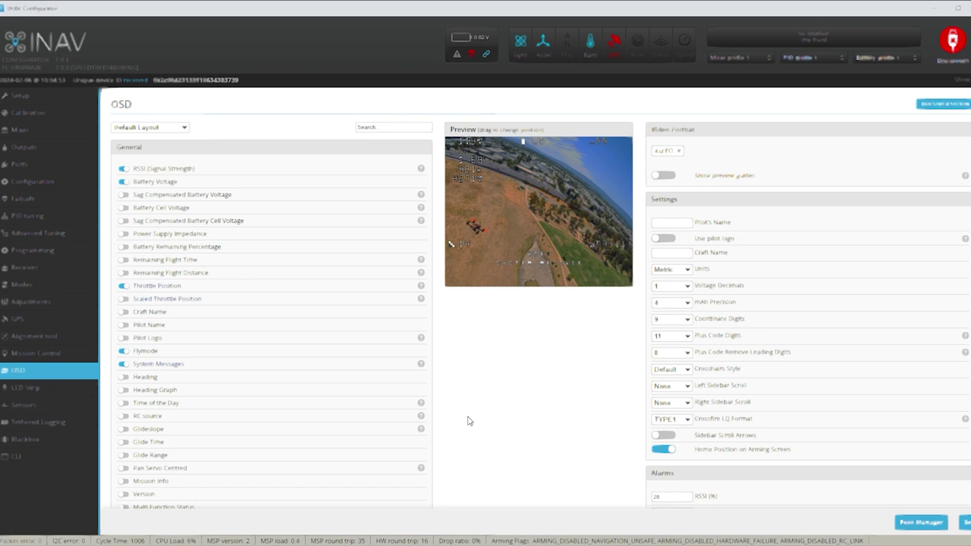
pyautogui.scroll(-5, 486, 394)
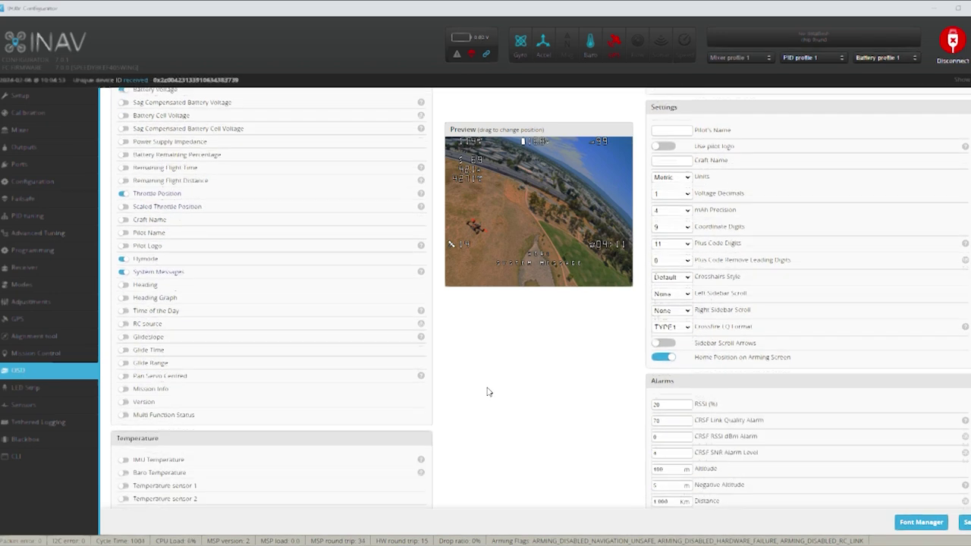
pyautogui.scroll(3, 485, 395)
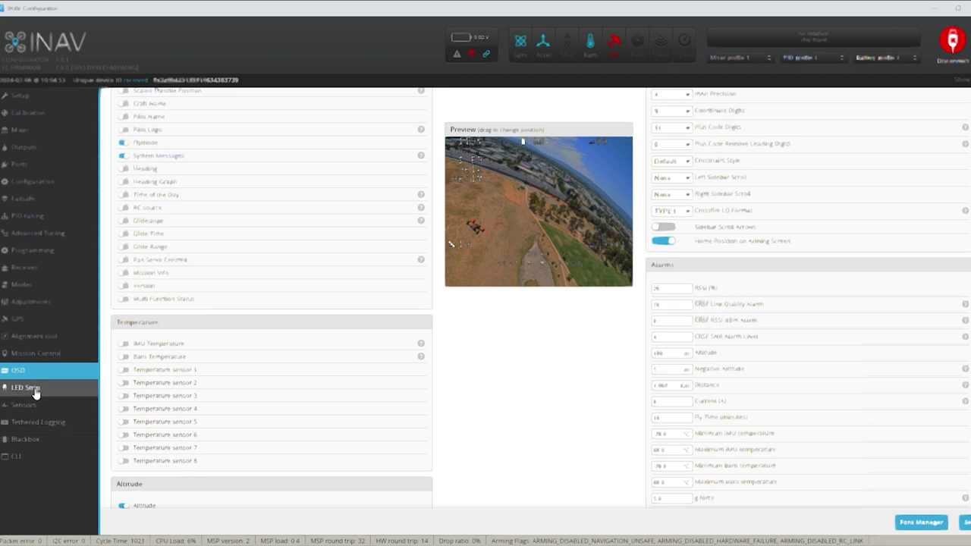
# Step: Change the Blackbox logging rate from 1/1 (100%) to 1/32 (3%) on the onboard SD card
pyautogui.click(25, 440)
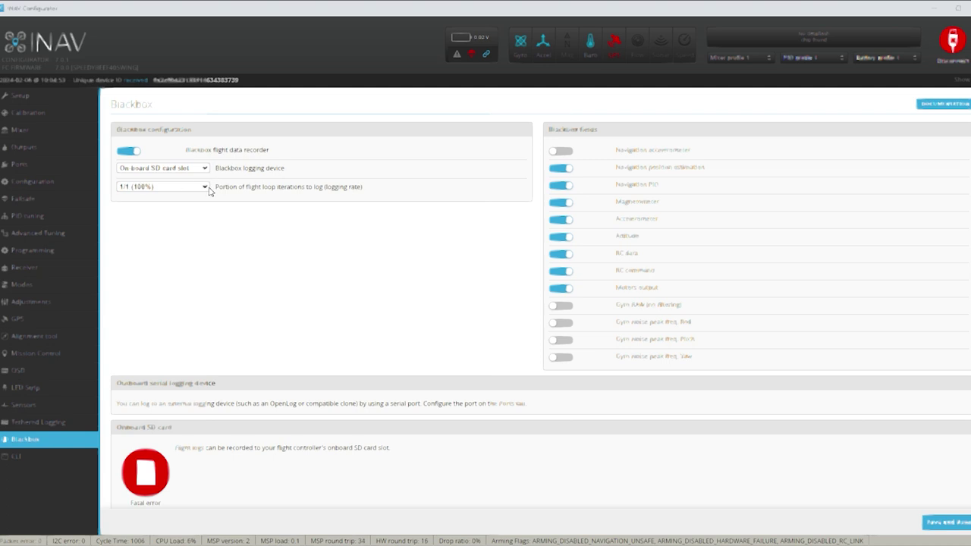
pyautogui.click(128, 200)
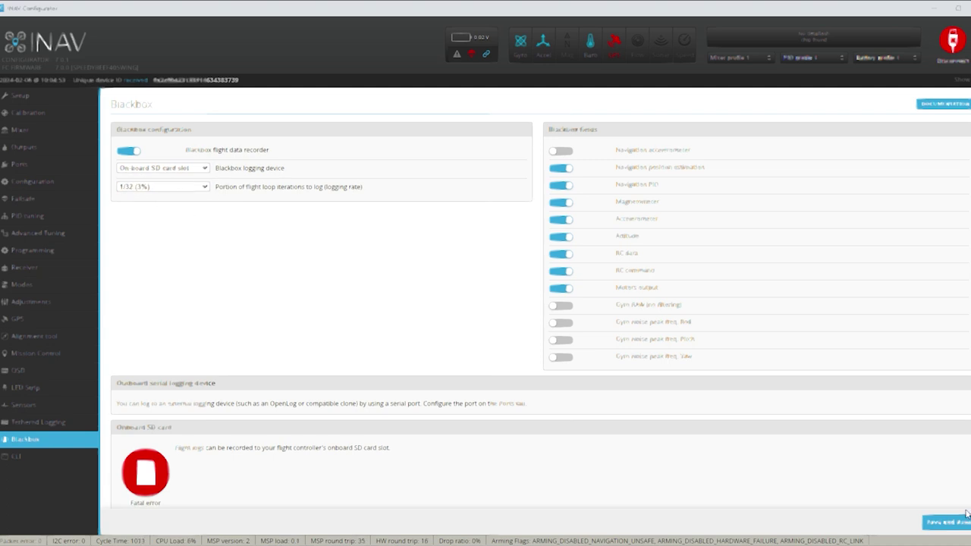